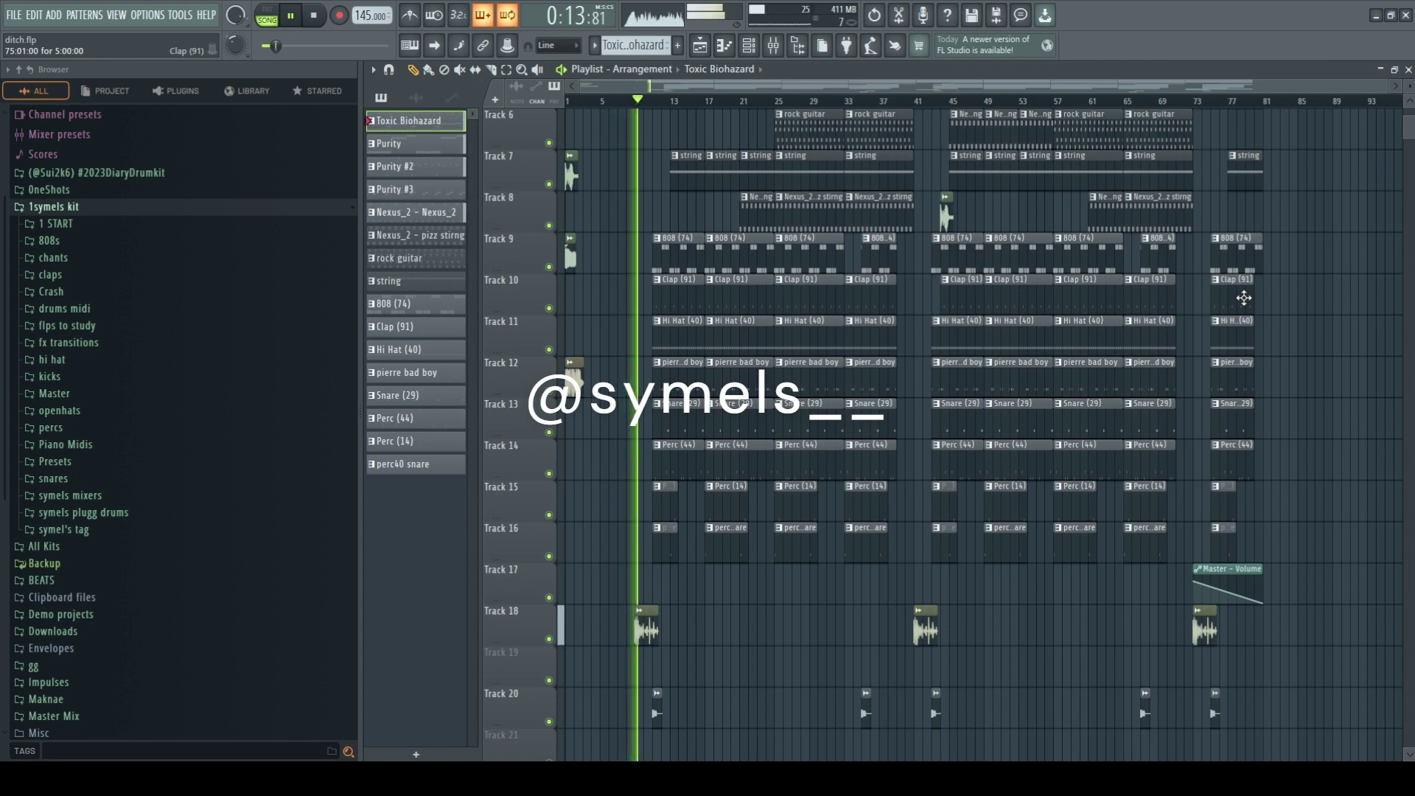
Step: Open the Toxic Biohazard pattern from Track 1 in the piano roll and add an FL Keys channel to the rack
{"action": "scroll", "coordinate": [1125, 298], "scroll_direction": "up", "scroll_amount": 5}
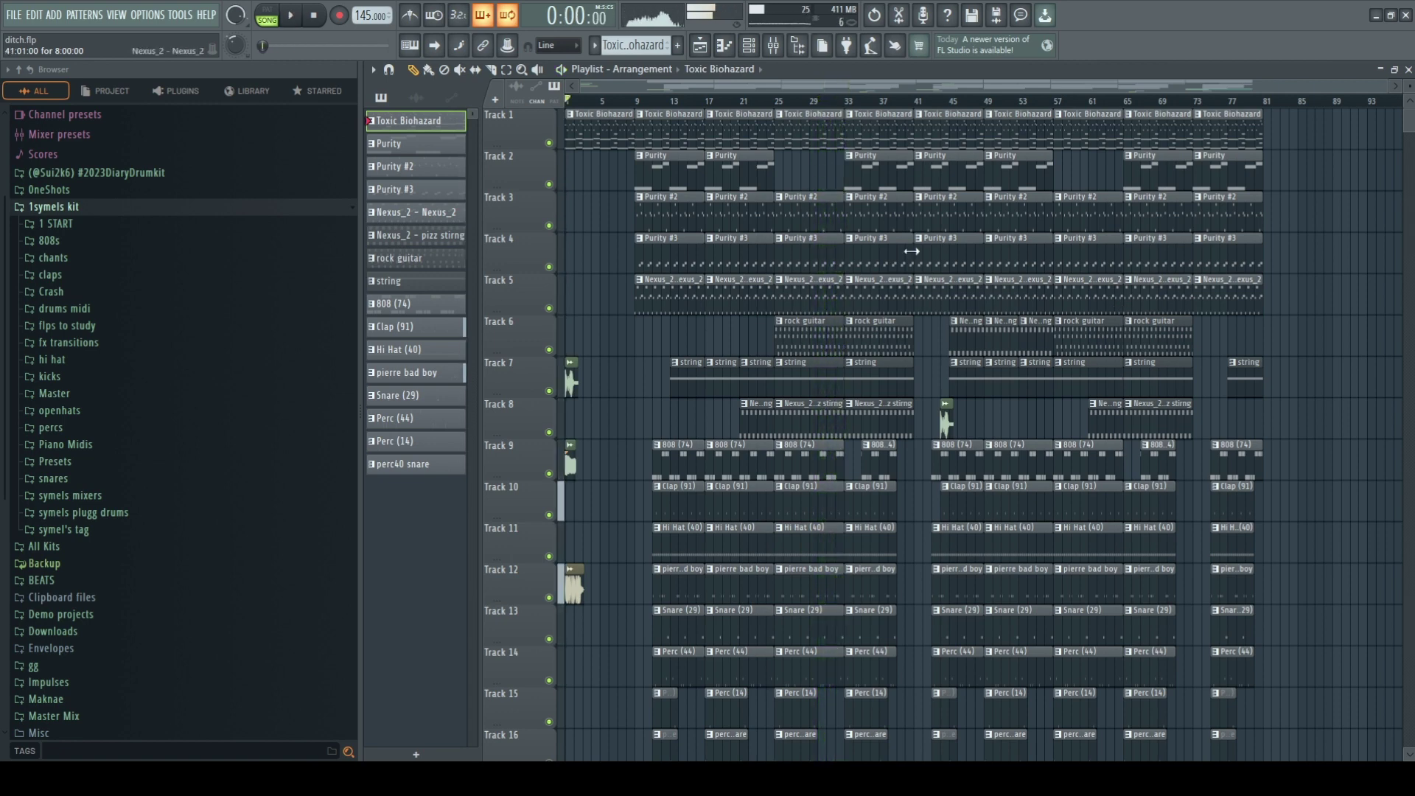
{"action": "double_click", "coordinate": [735, 130]}
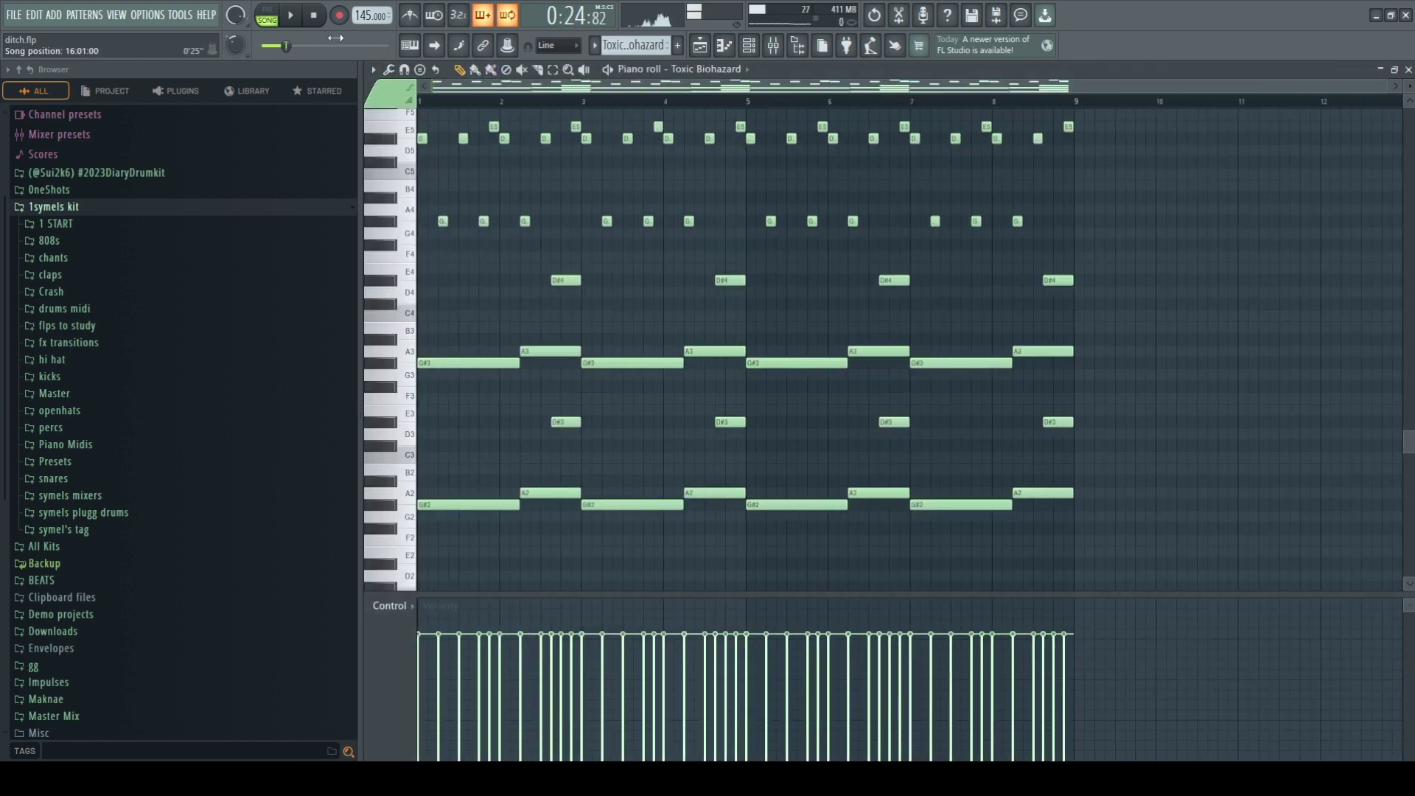
{"action": "key", "text": "F6"}
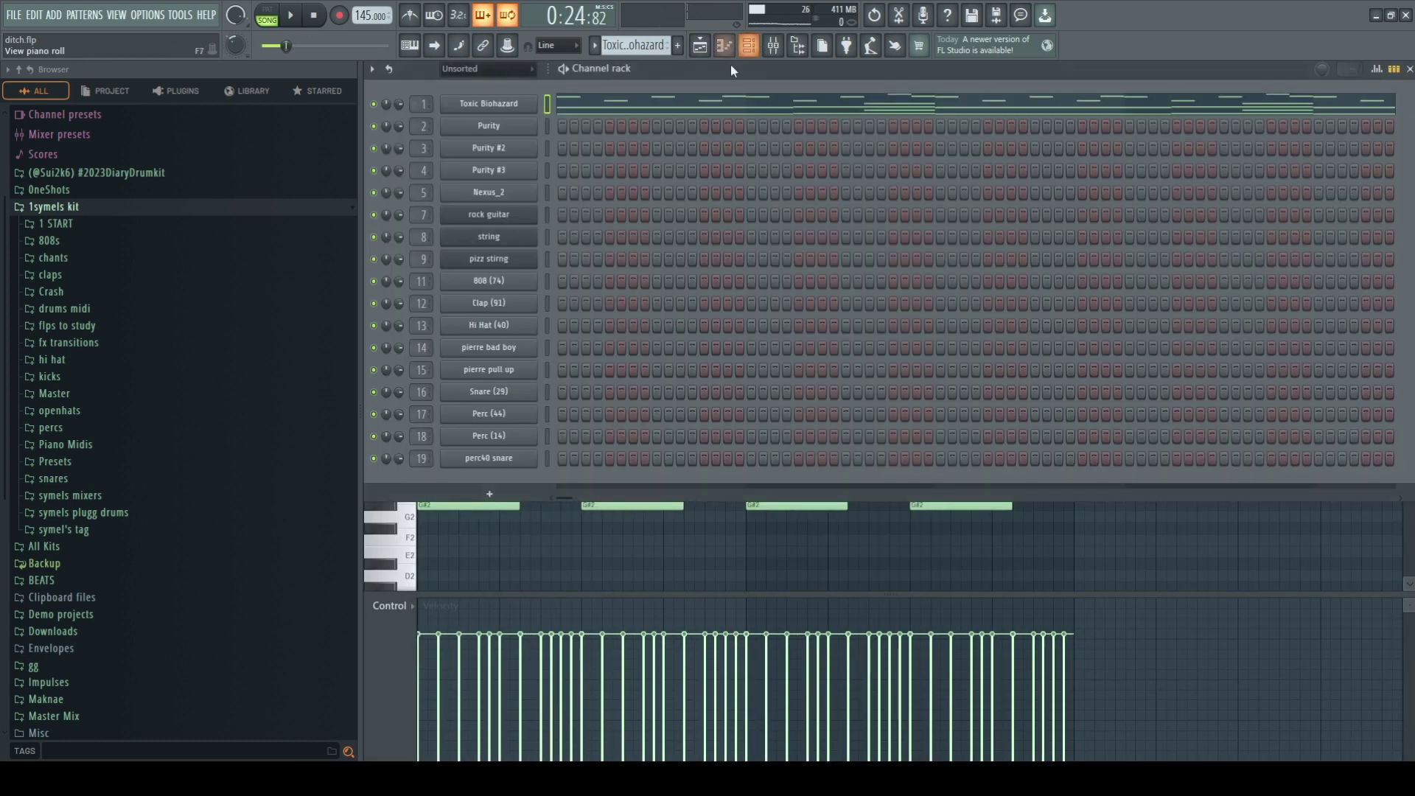
{"action": "left_click", "coordinate": [514, 498]}
{"action": "left_click", "coordinate": [501, 431]}
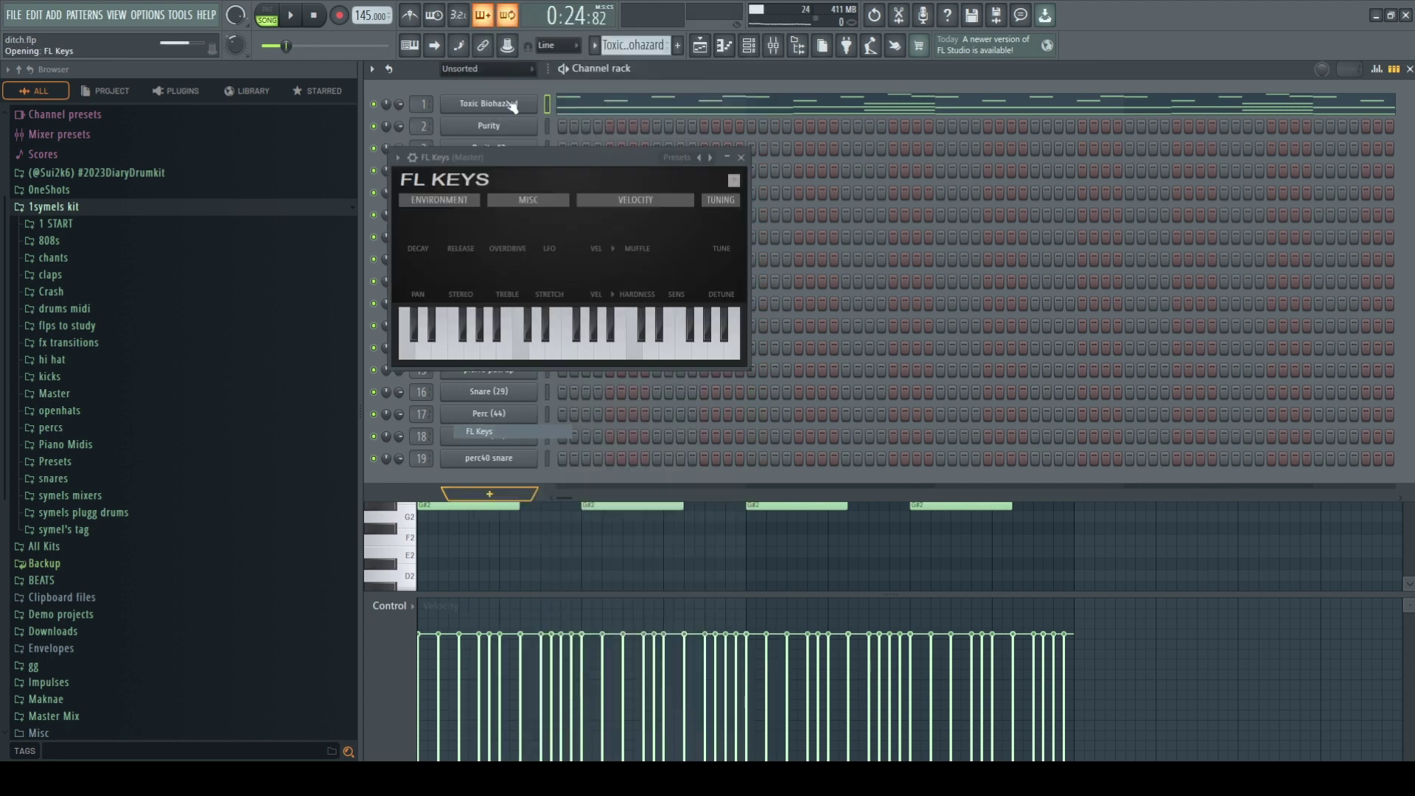
Step: Paste the Toxic Biohazard melody into the FL Keys channel and open its notes in the piano roll
{"action": "right_click", "coordinate": [483, 483]}
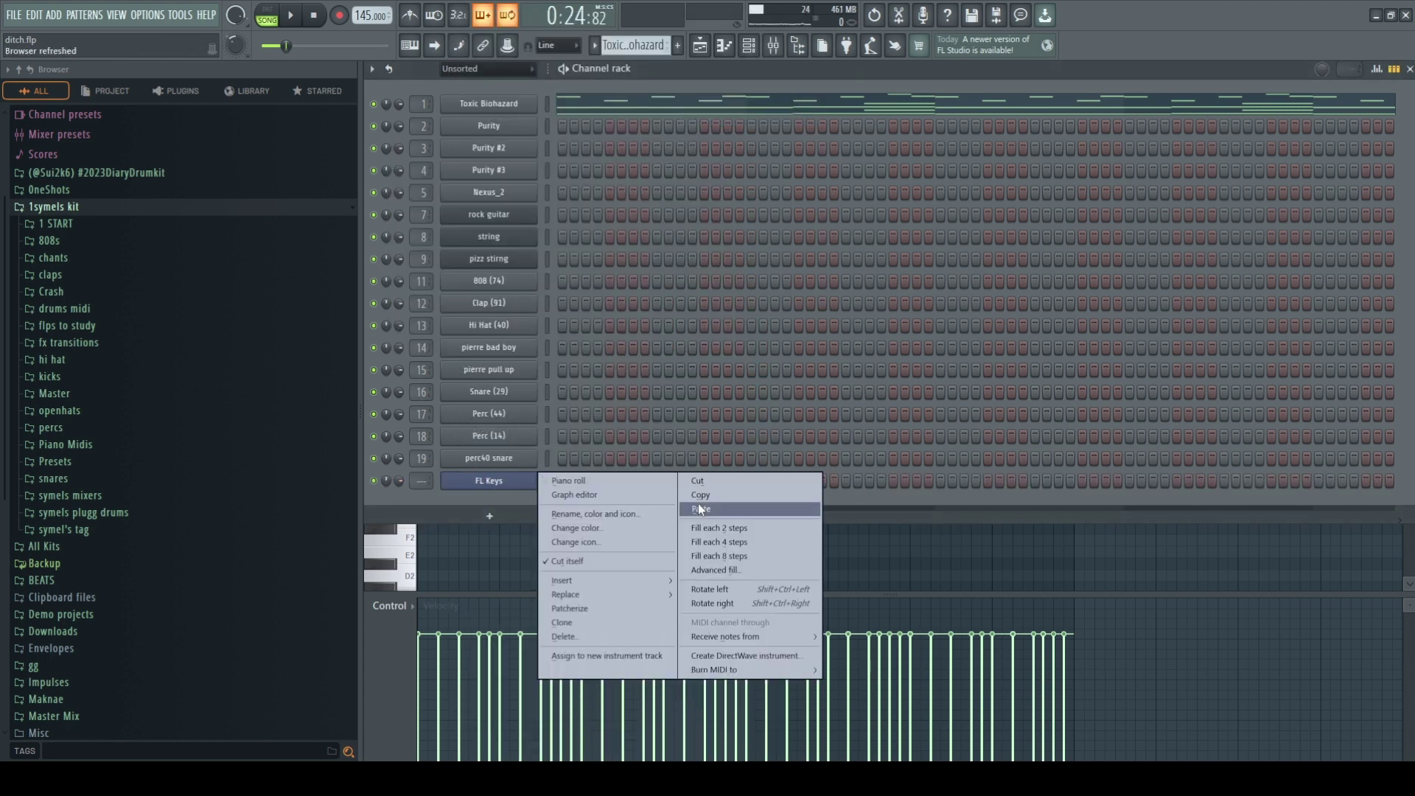
{"action": "left_click", "coordinate": [697, 503]}
{"action": "left_click", "coordinate": [616, 486]}
{"action": "scroll", "coordinate": [607, 316], "scroll_direction": "up", "scroll_amount": 3}
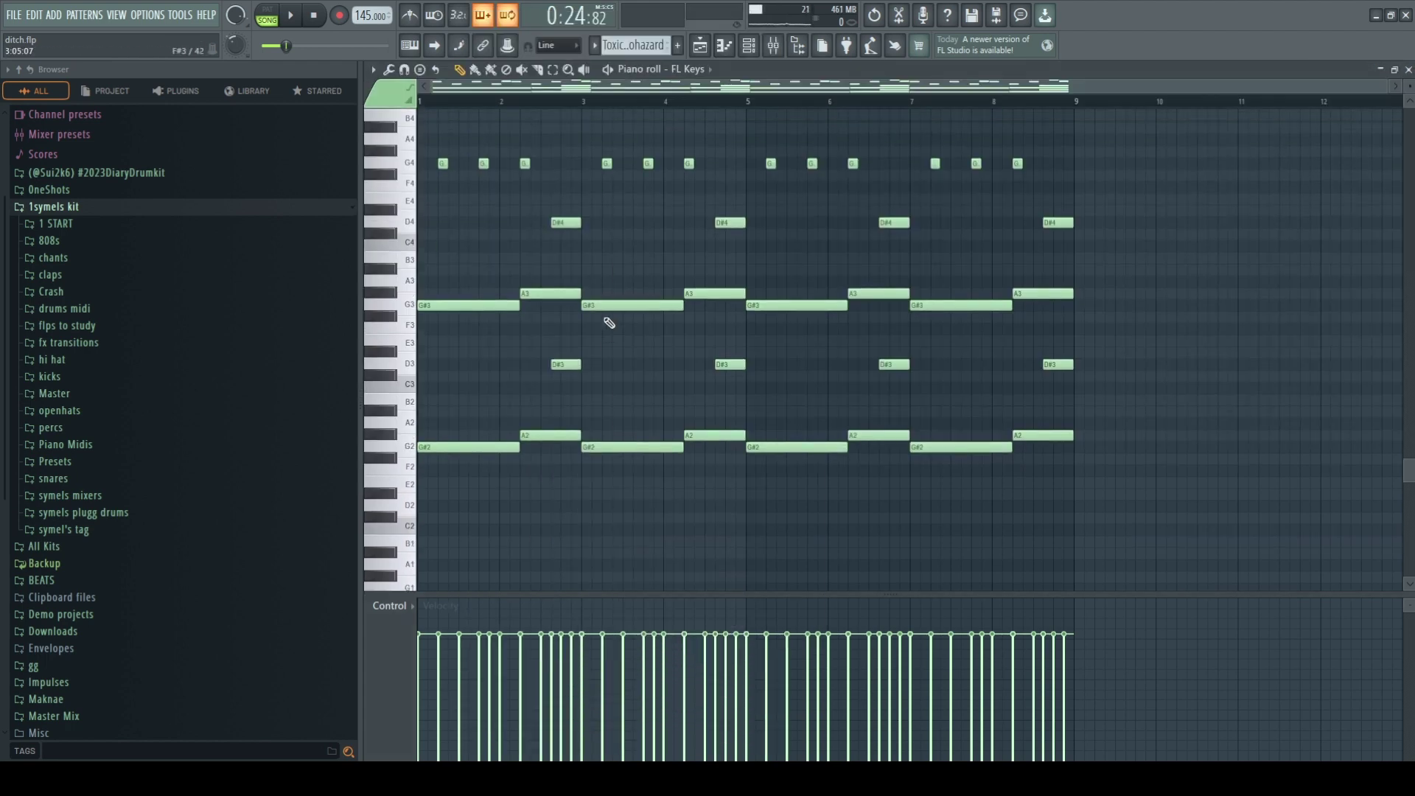
Step: Play the melody with FL Keys and examine its low sustained notes and high short notes
{"action": "key", "text": "space"}
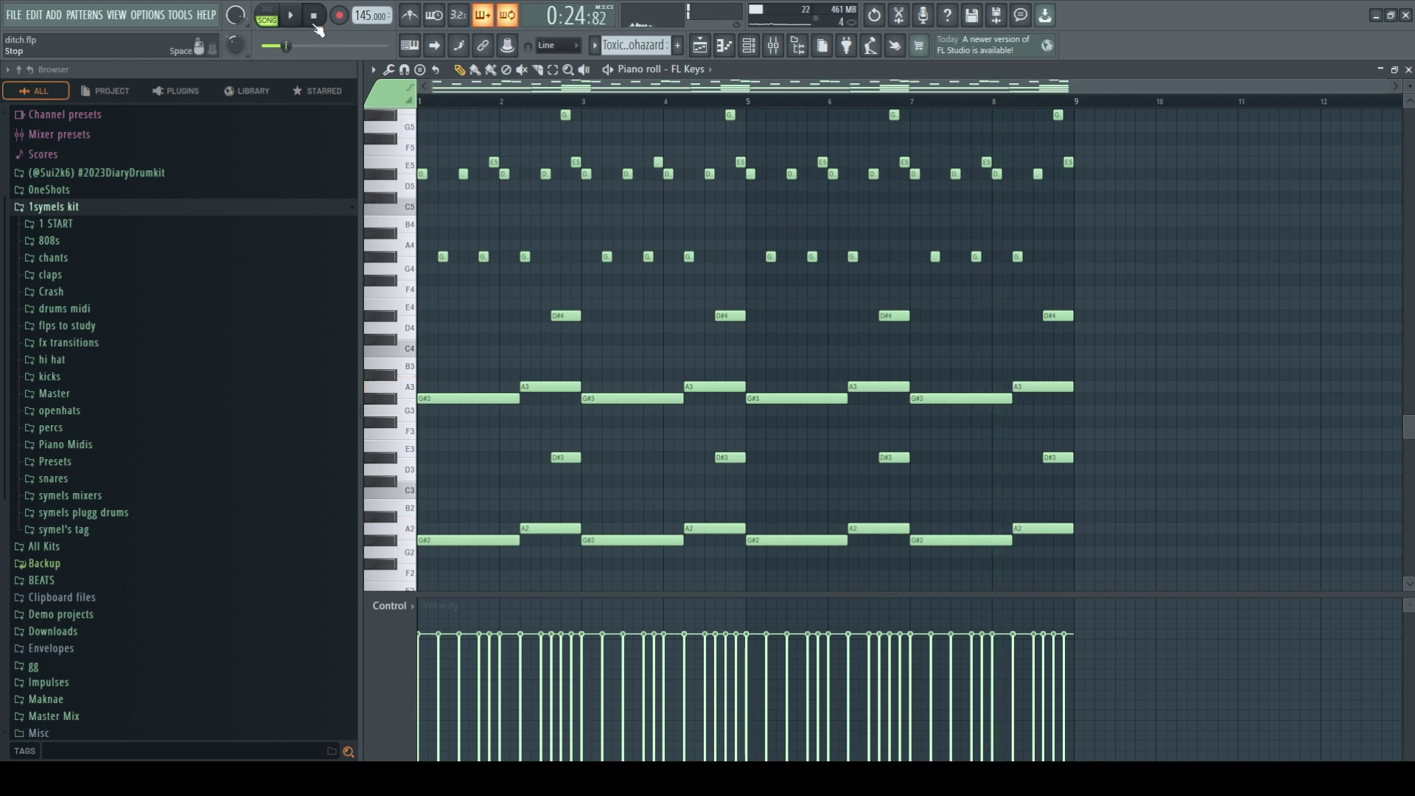
{"action": "scroll", "coordinate": [645, 204], "scroll_direction": "down", "scroll_amount": 5}
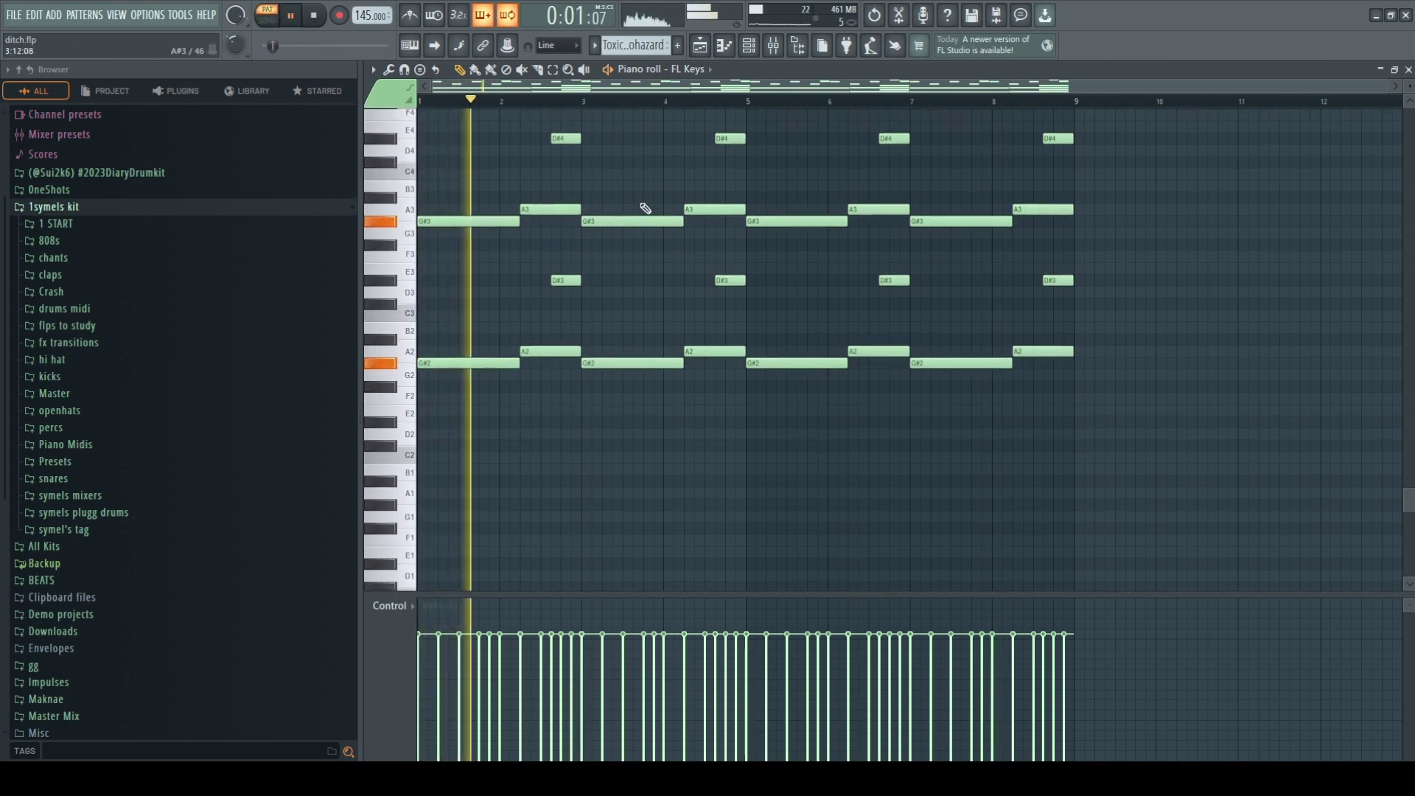
{"action": "scroll", "coordinate": [646, 206], "scroll_direction": "up", "scroll_amount": 6}
{"action": "scroll", "coordinate": [645, 209], "scroll_direction": "down", "scroll_amount": 3}
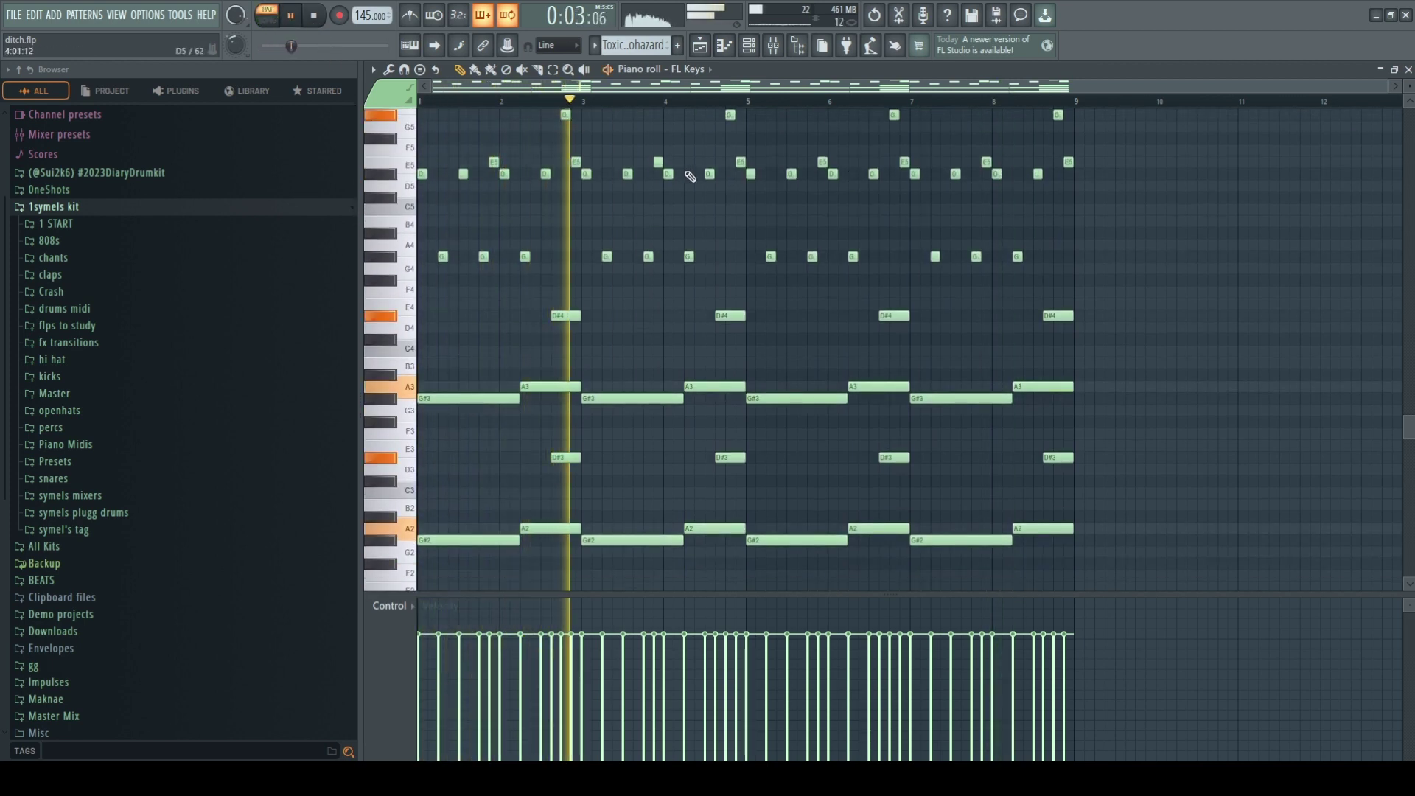
{"action": "scroll", "coordinate": [774, 199], "scroll_direction": "up", "scroll_amount": 2}
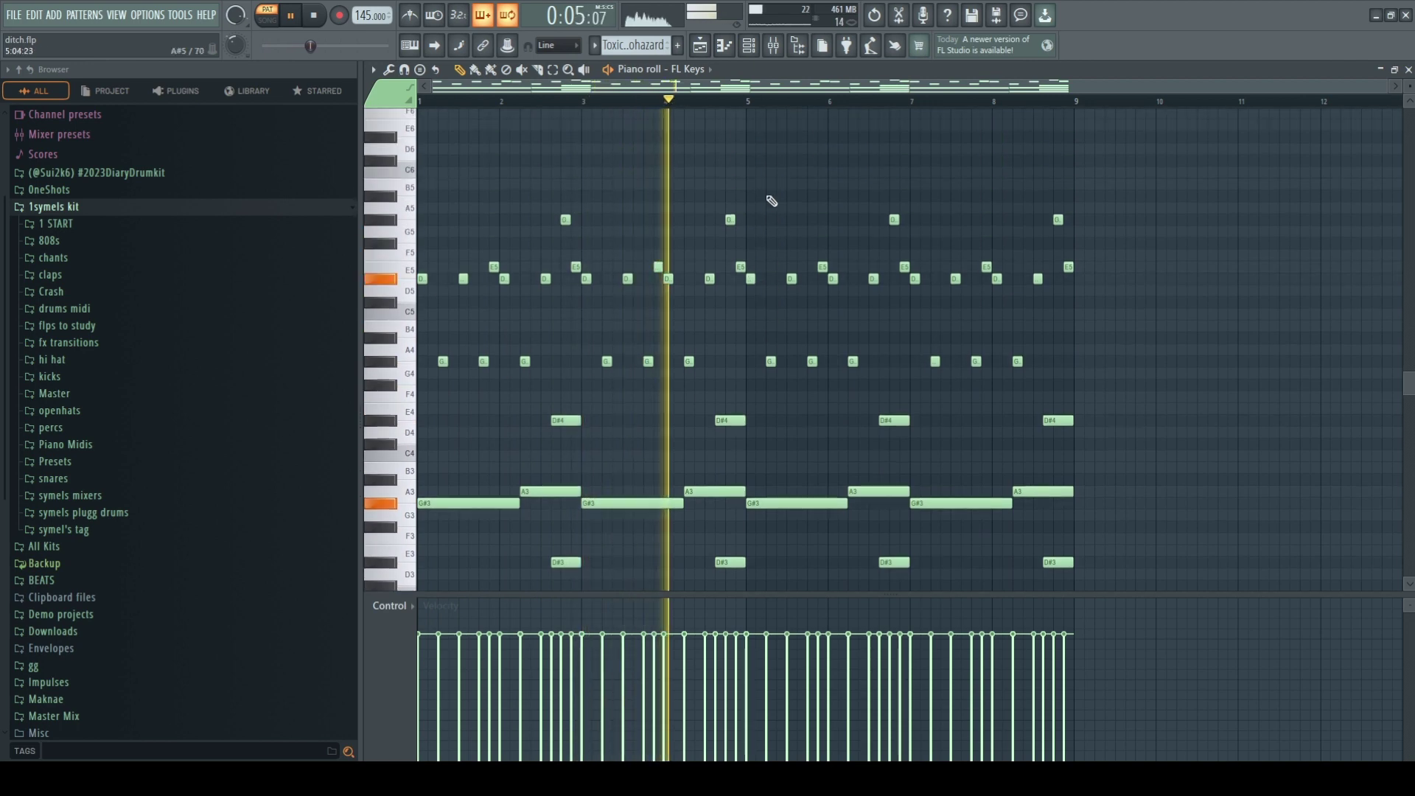
{"action": "scroll", "coordinate": [772, 201], "scroll_direction": "down", "scroll_amount": 2}
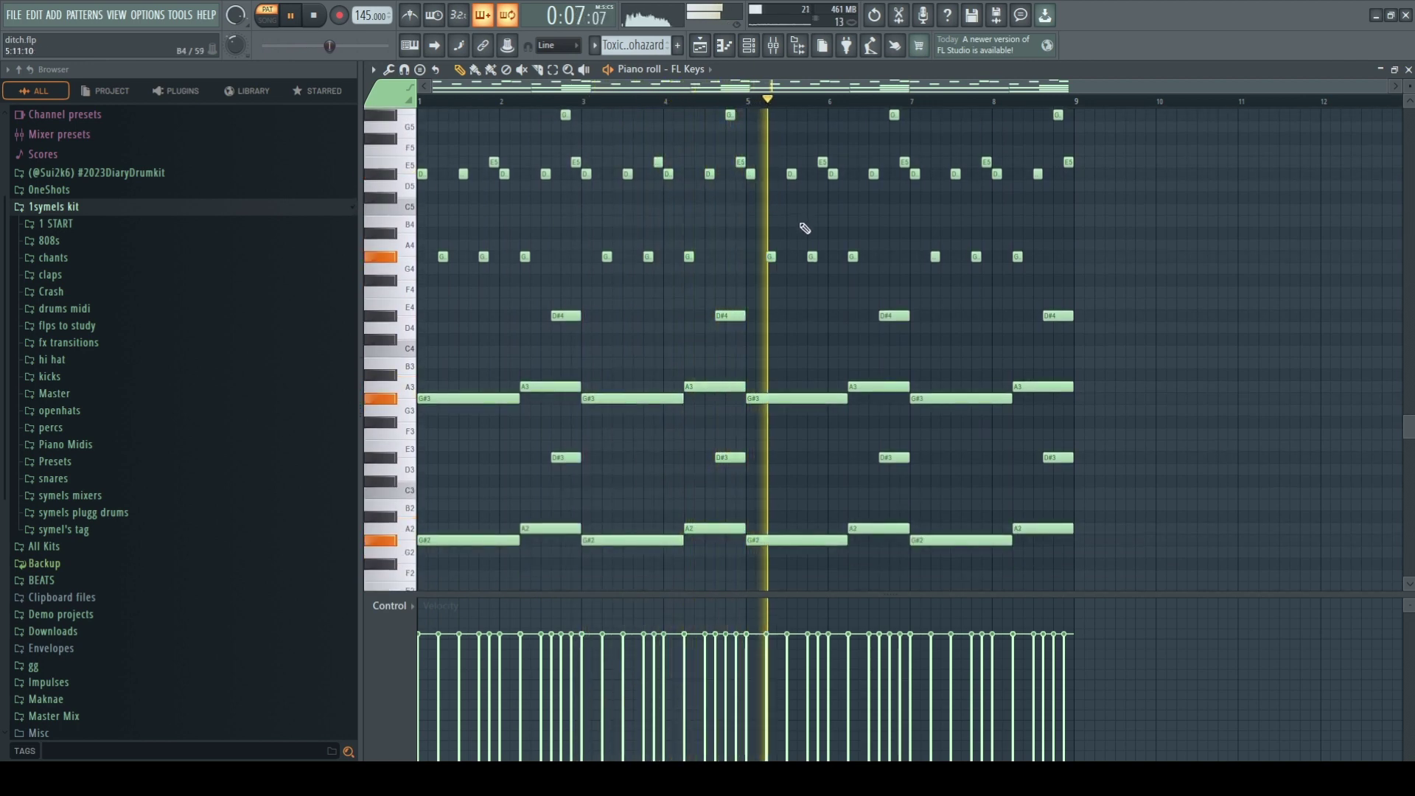
{"action": "scroll", "coordinate": [800, 224], "scroll_direction": "down", "scroll_amount": 2}
{"action": "scroll", "coordinate": [795, 247], "scroll_direction": "up", "scroll_amount": 2}
{"action": "scroll", "coordinate": [781, 258], "scroll_direction": "up", "scroll_amount": 1}
{"action": "scroll", "coordinate": [770, 266], "scroll_direction": "down", "scroll_amount": 1}
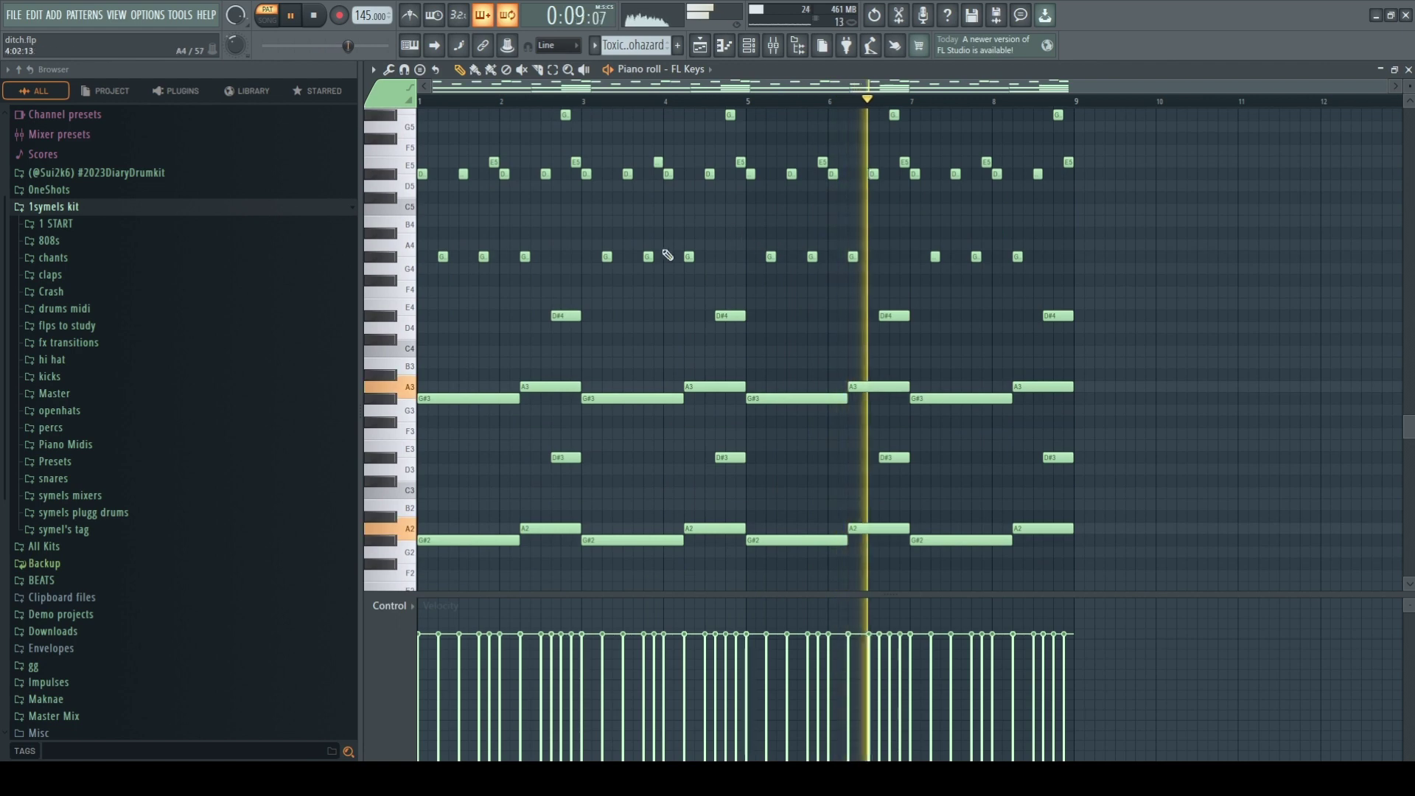
Step: Stop playback and delete the FL Keys channel from the channel rack
{"action": "left_click", "coordinate": [748, 45]}
{"action": "key", "text": "space"}
{"action": "right_click", "coordinate": [507, 481]}
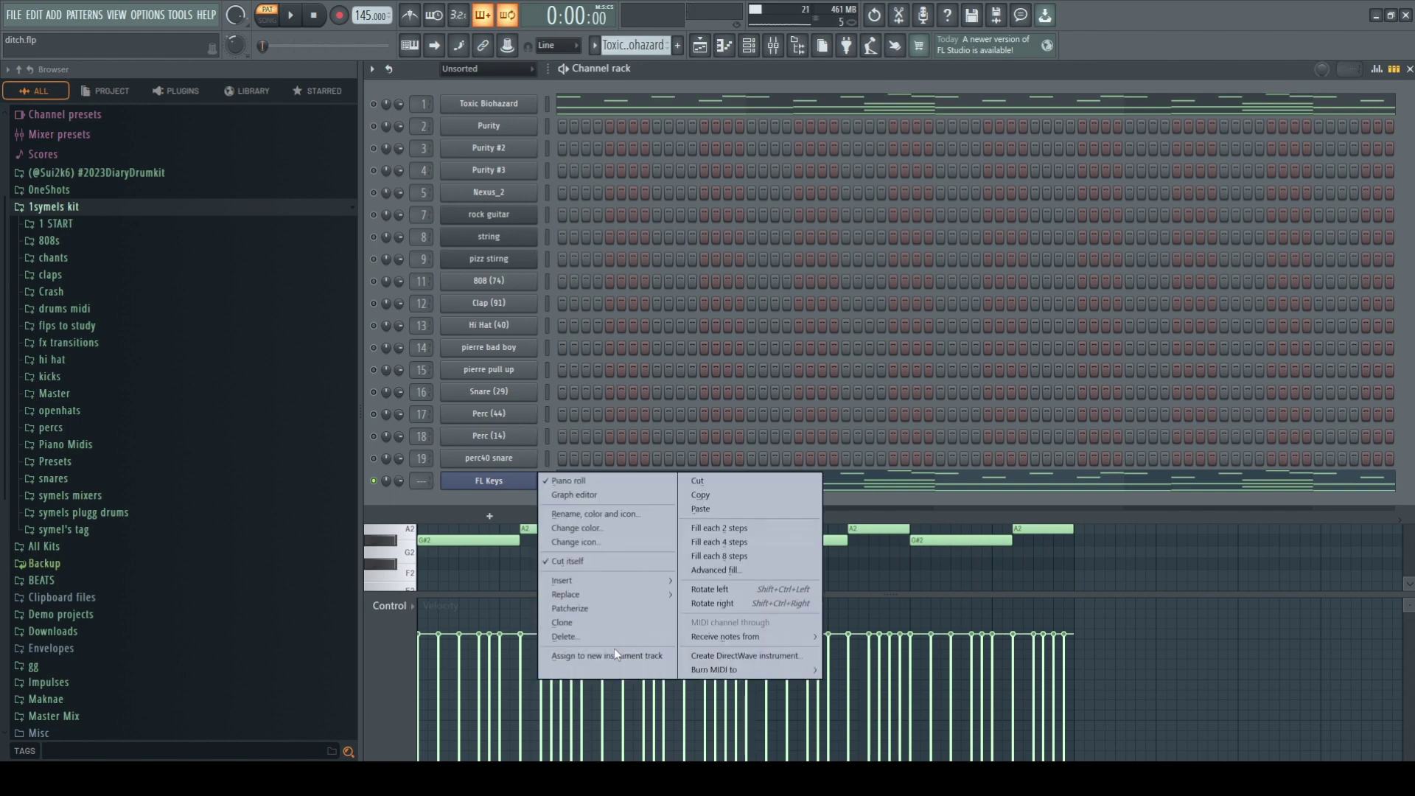
{"action": "left_click", "coordinate": [613, 637]}
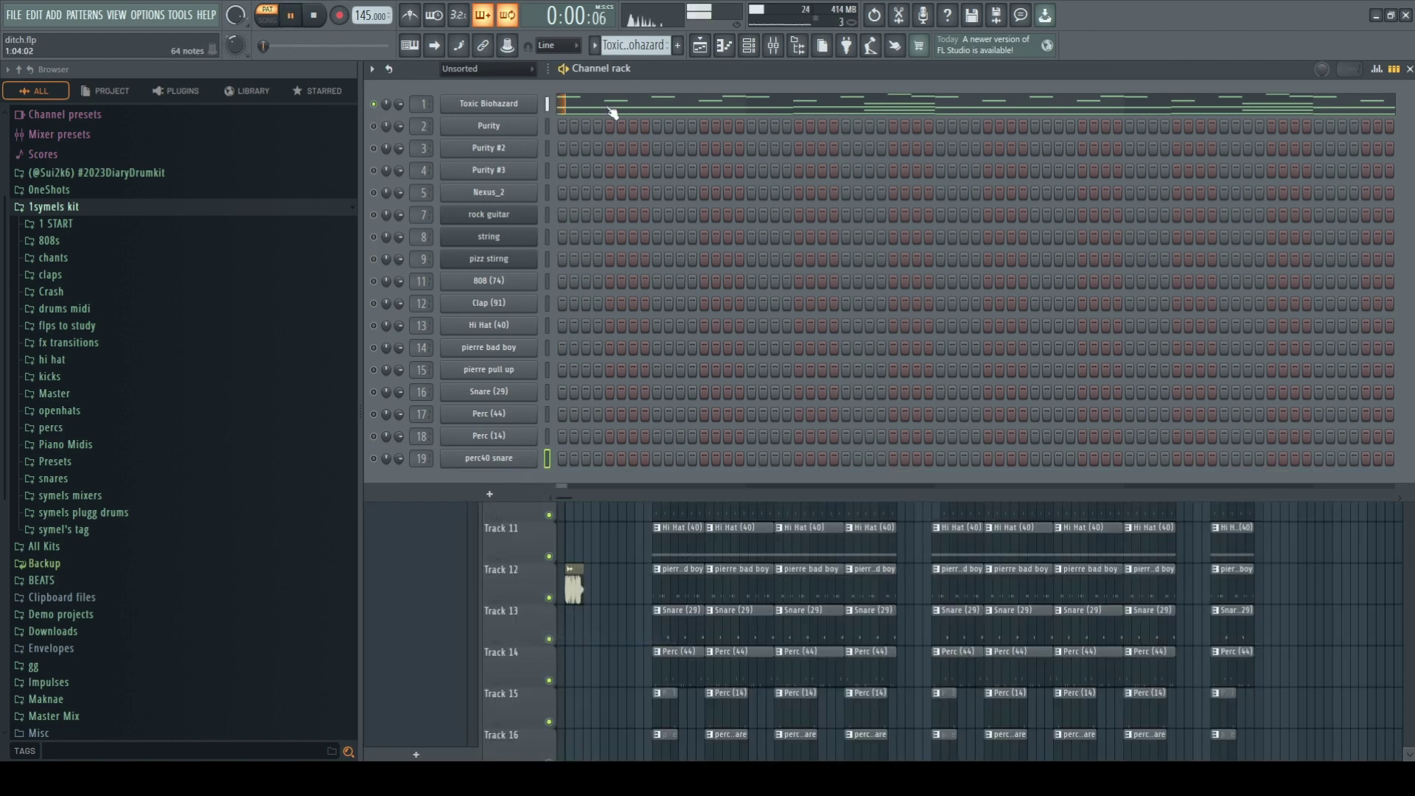
Step: Play the original Toxic Biohazard melody in the piano roll and return to the playlist
{"action": "left_click", "coordinate": [614, 111]}
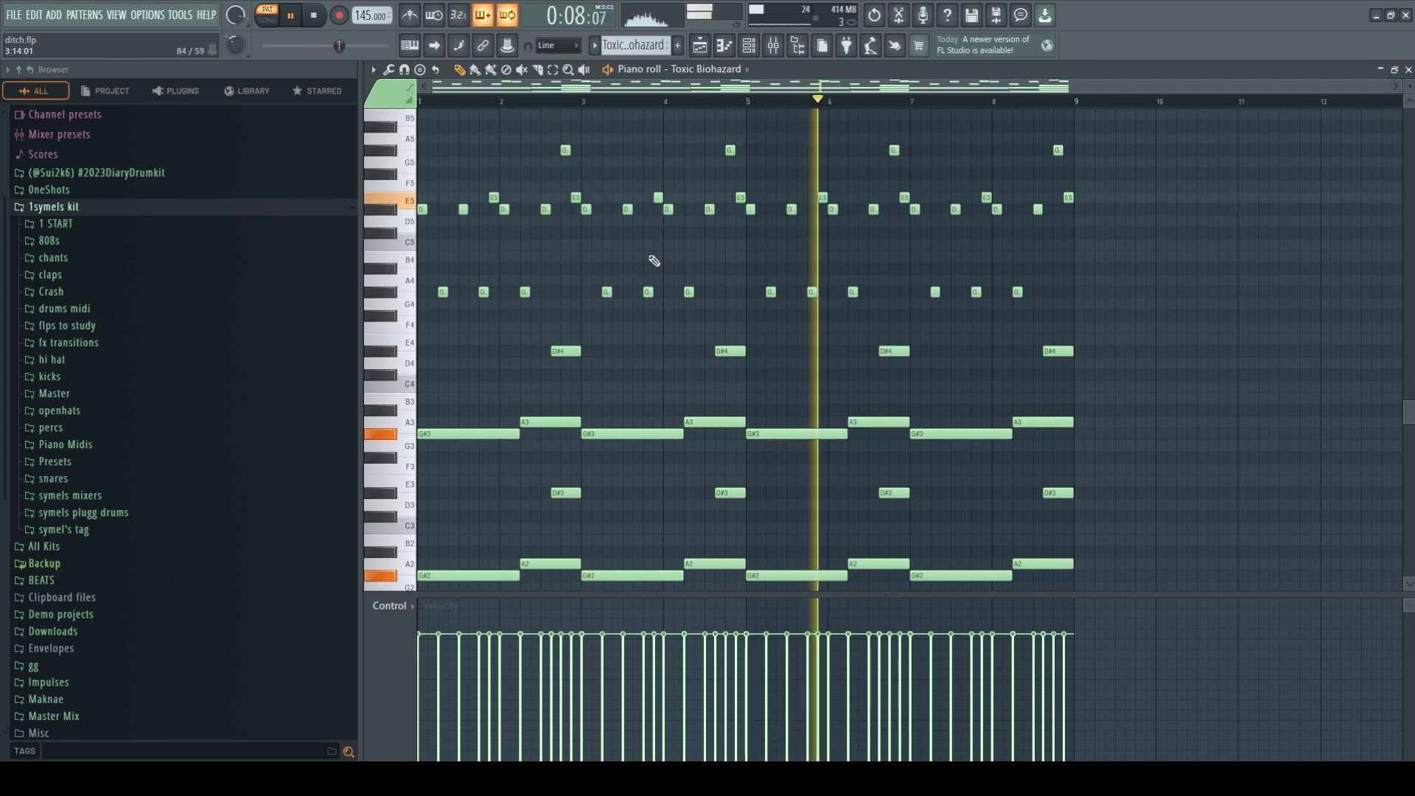
{"action": "key", "text": "space"}
{"action": "left_click", "coordinate": [700, 47]}
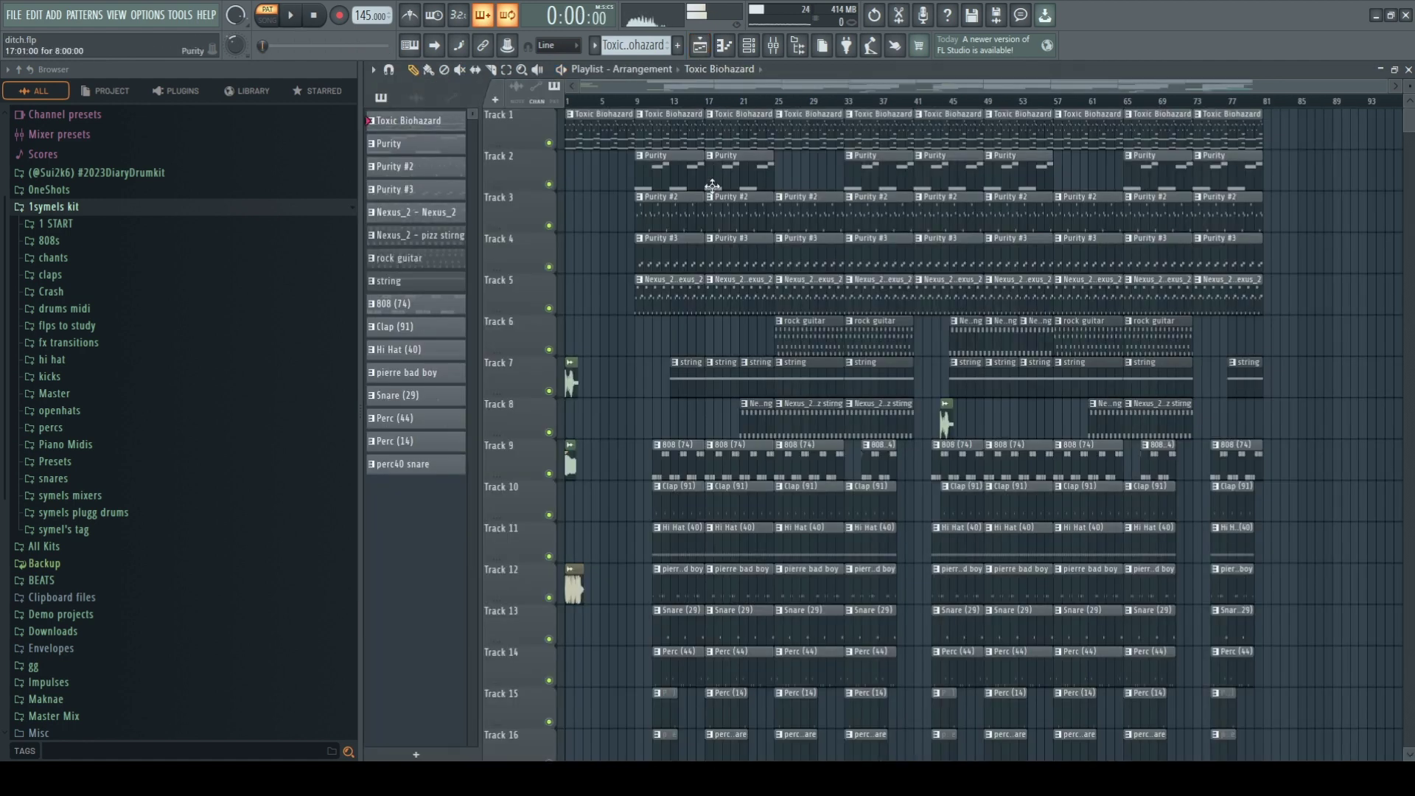
Step: Open the Purity pattern from Track 2 in the piano roll, audition it and view the mixer
{"action": "double_click", "coordinate": [726, 175]}
{"action": "key", "text": "space"}
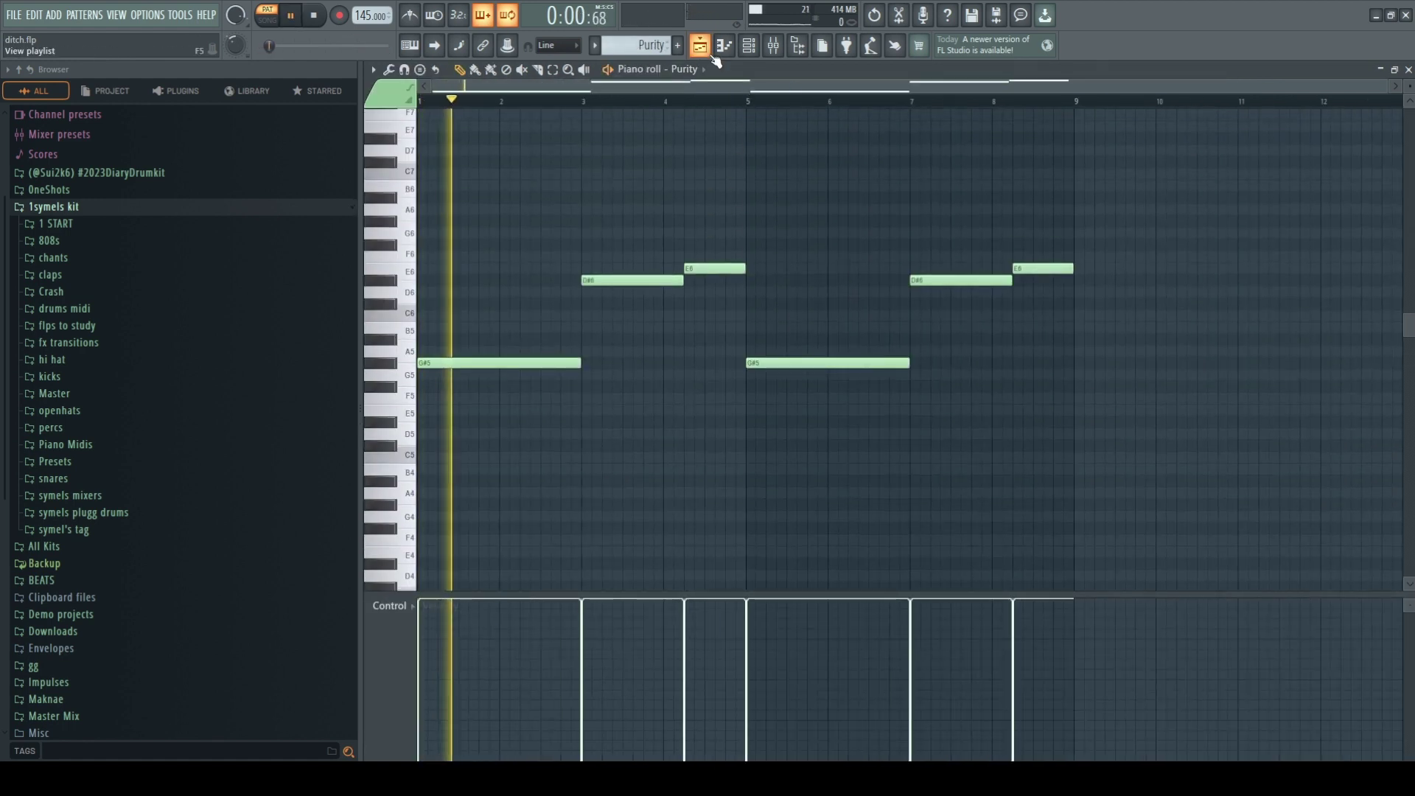
{"action": "key", "text": "space"}
{"action": "left_click", "coordinate": [700, 45]}
{"action": "double_click", "coordinate": [727, 169]}
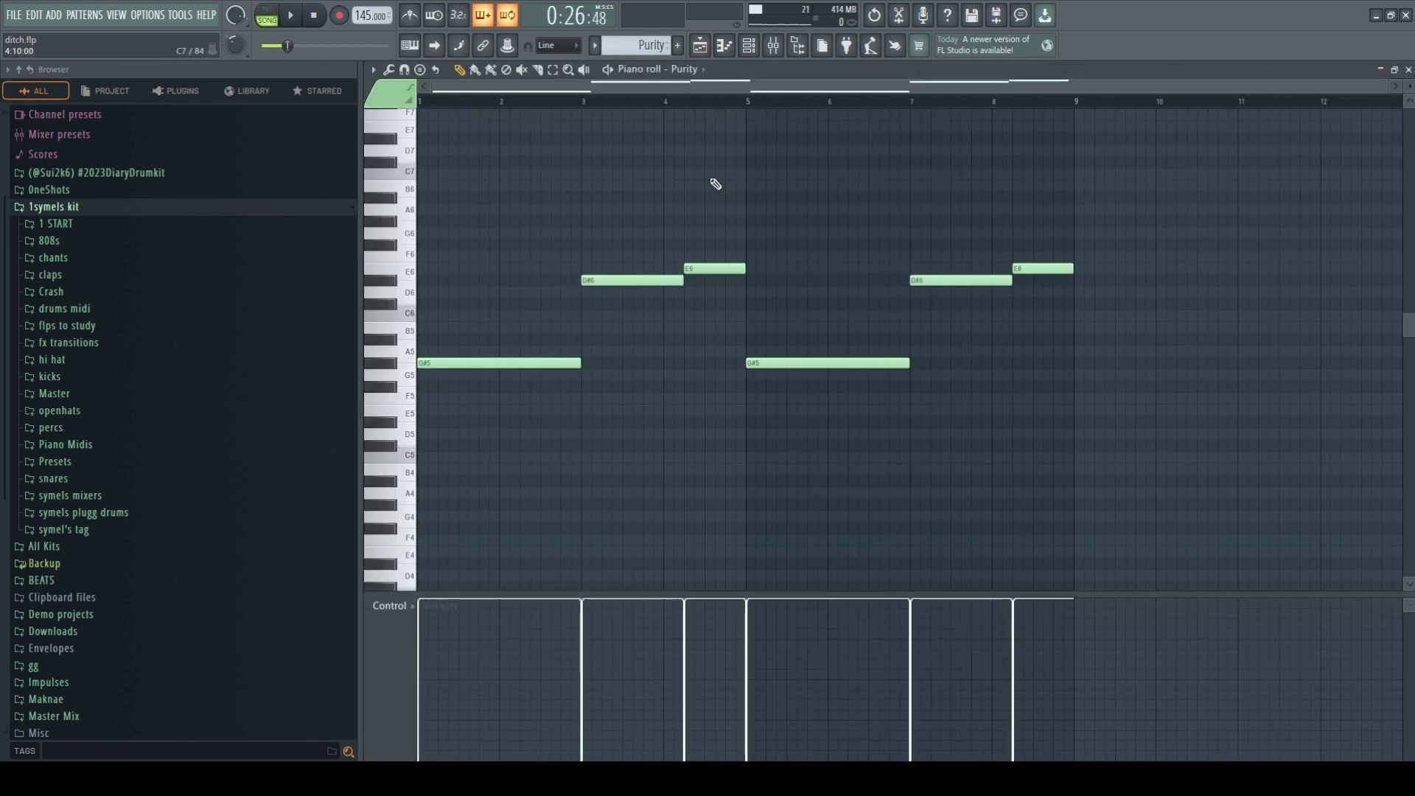
{"action": "key", "text": "space"}
{"action": "left_click", "coordinate": [774, 46]}
{"action": "key", "text": "space"}
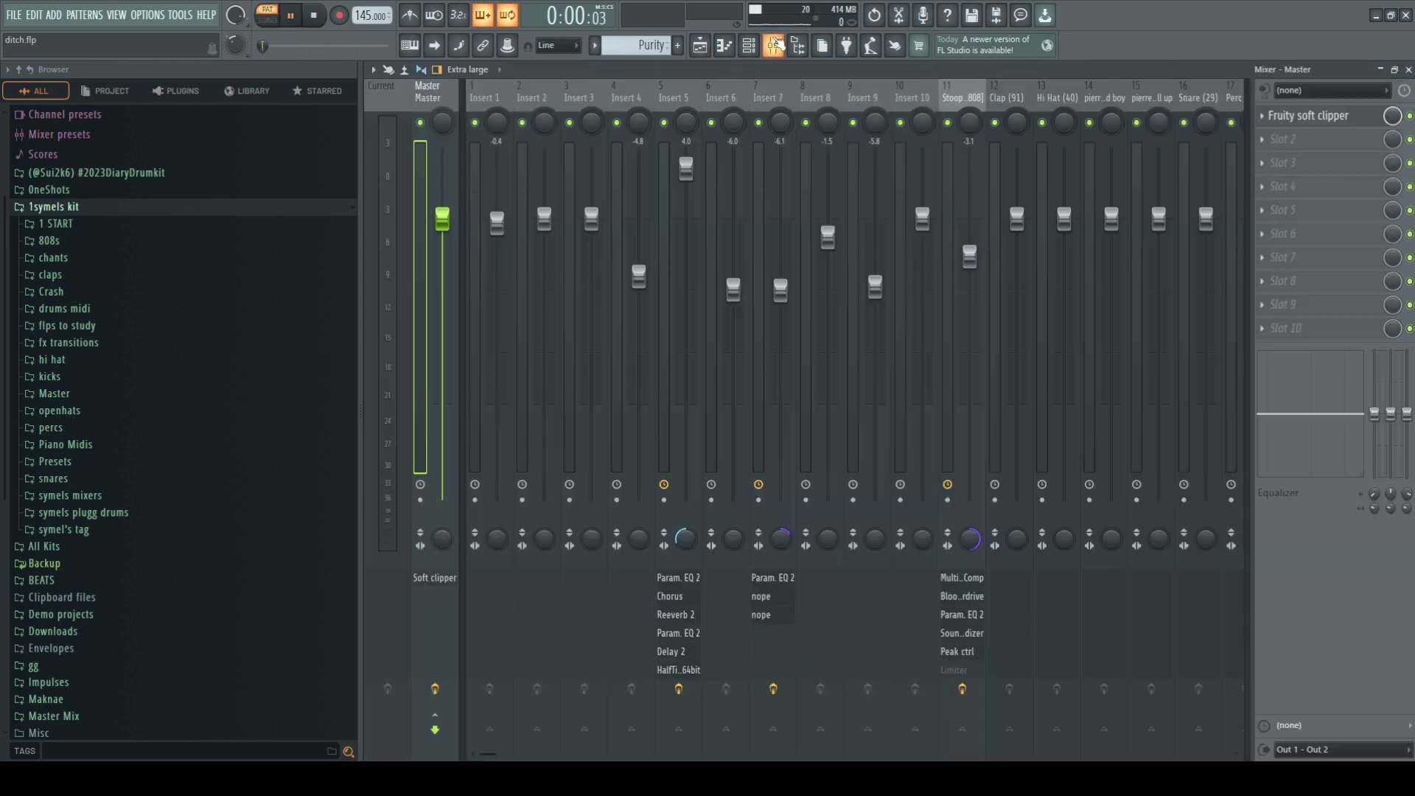
Step: Check the Purity channel's instrument in the channel rack and play its notes in the piano roll
{"action": "left_click", "coordinate": [749, 46]}
{"action": "left_click", "coordinate": [489, 125]}
{"action": "left_click", "coordinate": [489, 125]}
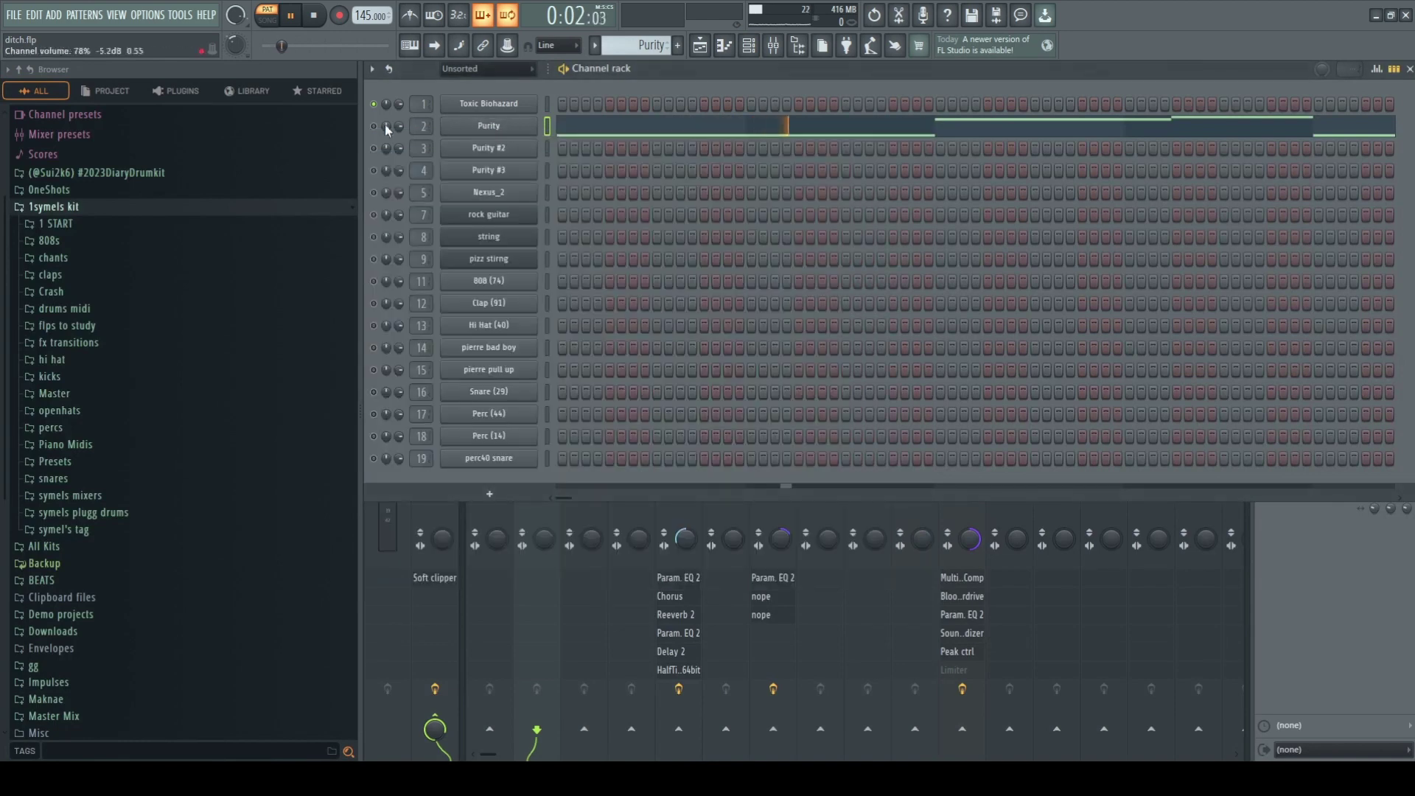
{"action": "left_click", "coordinate": [504, 131]}
{"action": "left_click", "coordinate": [510, 129]}
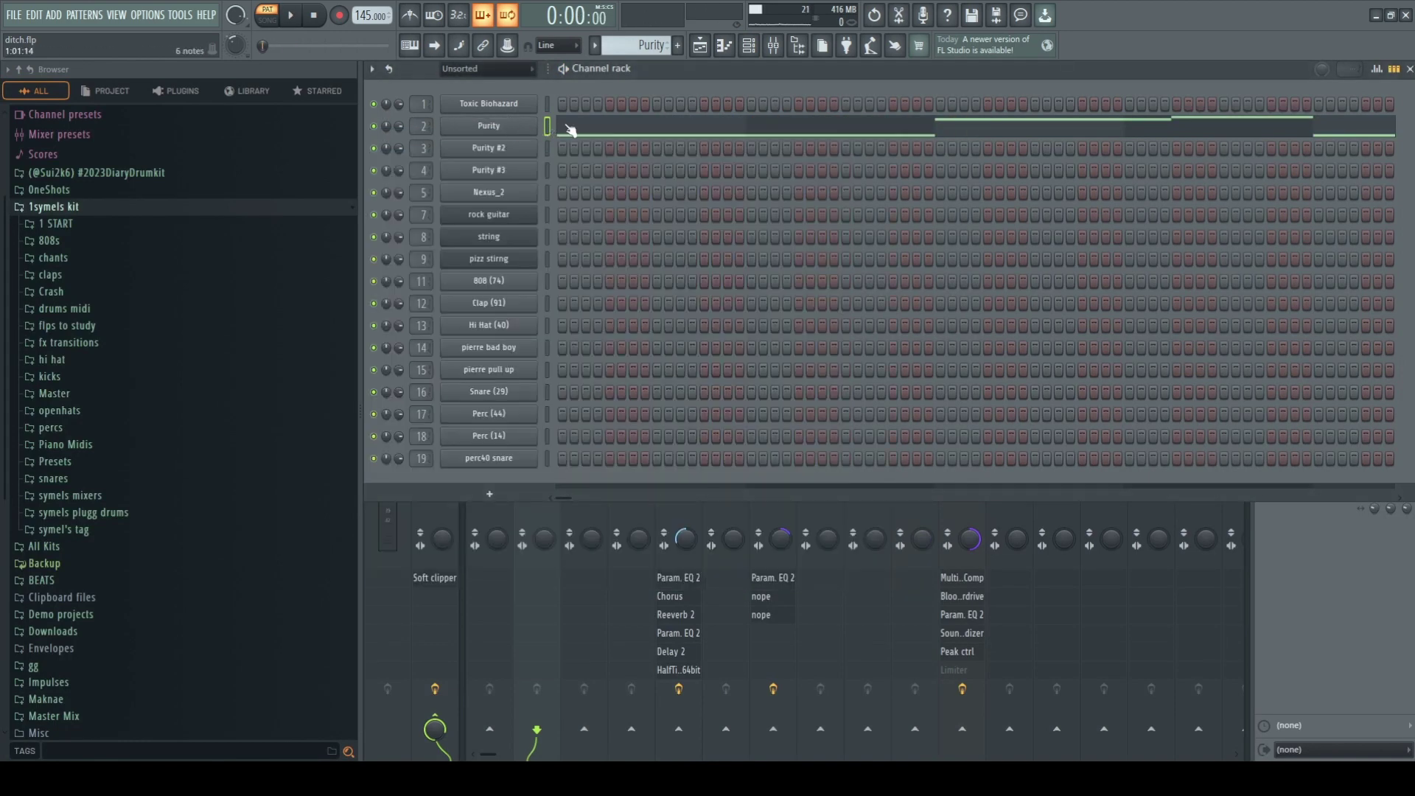
{"action": "key", "text": "F7"}
{"action": "key", "text": "space"}
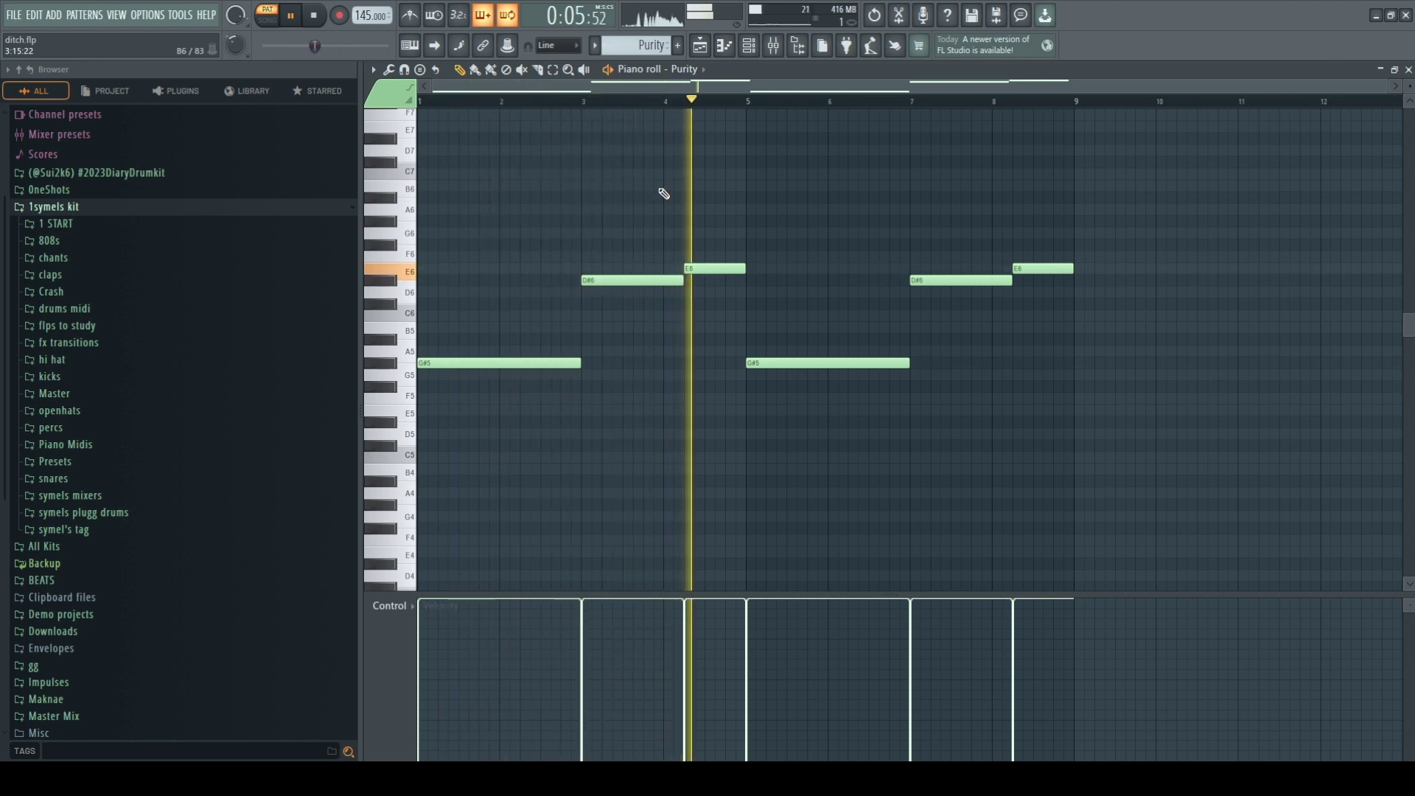
Step: Open the Purity #2 pattern from Track 3 during playback and check which preset its instrument uses
{"action": "key", "text": "F5"}
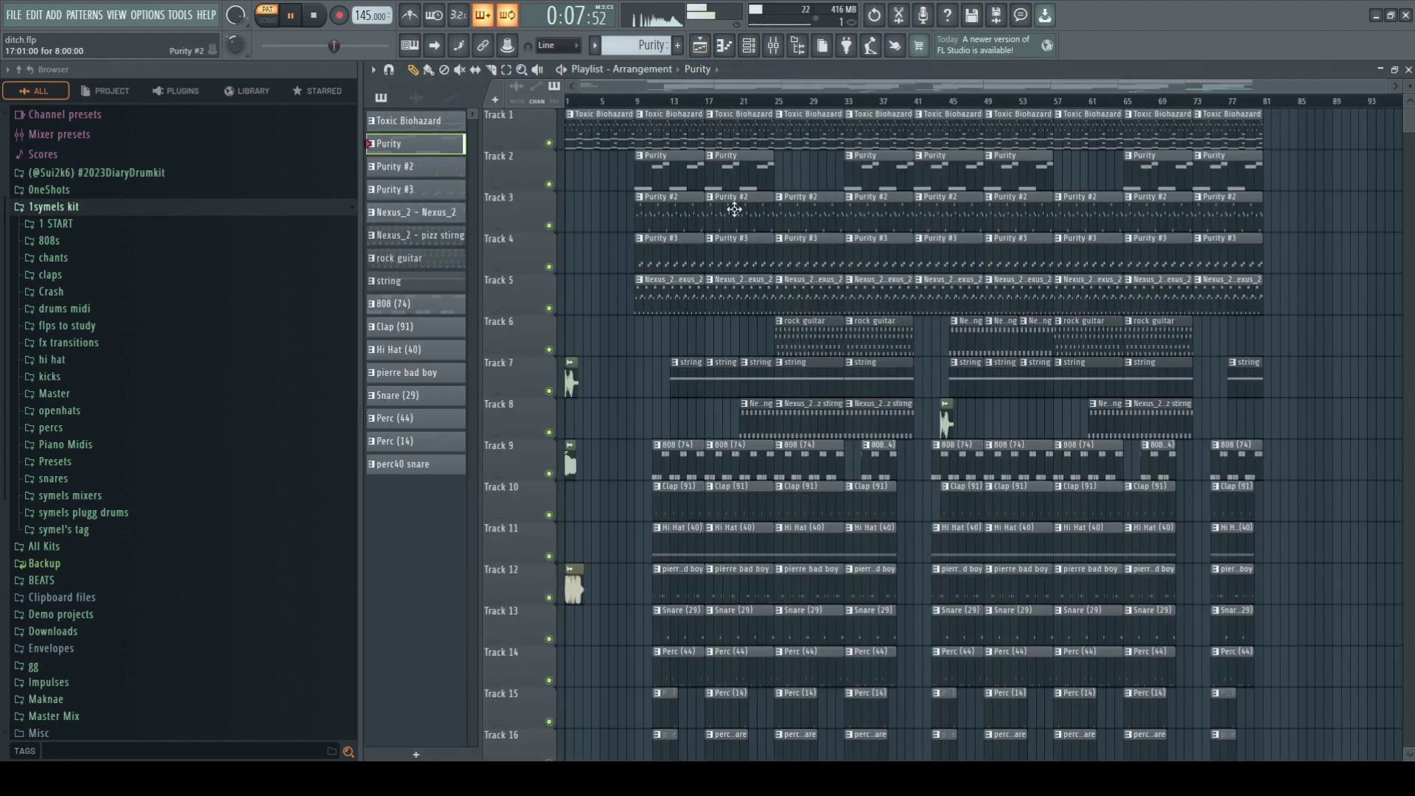
{"action": "double_click", "coordinate": [734, 209]}
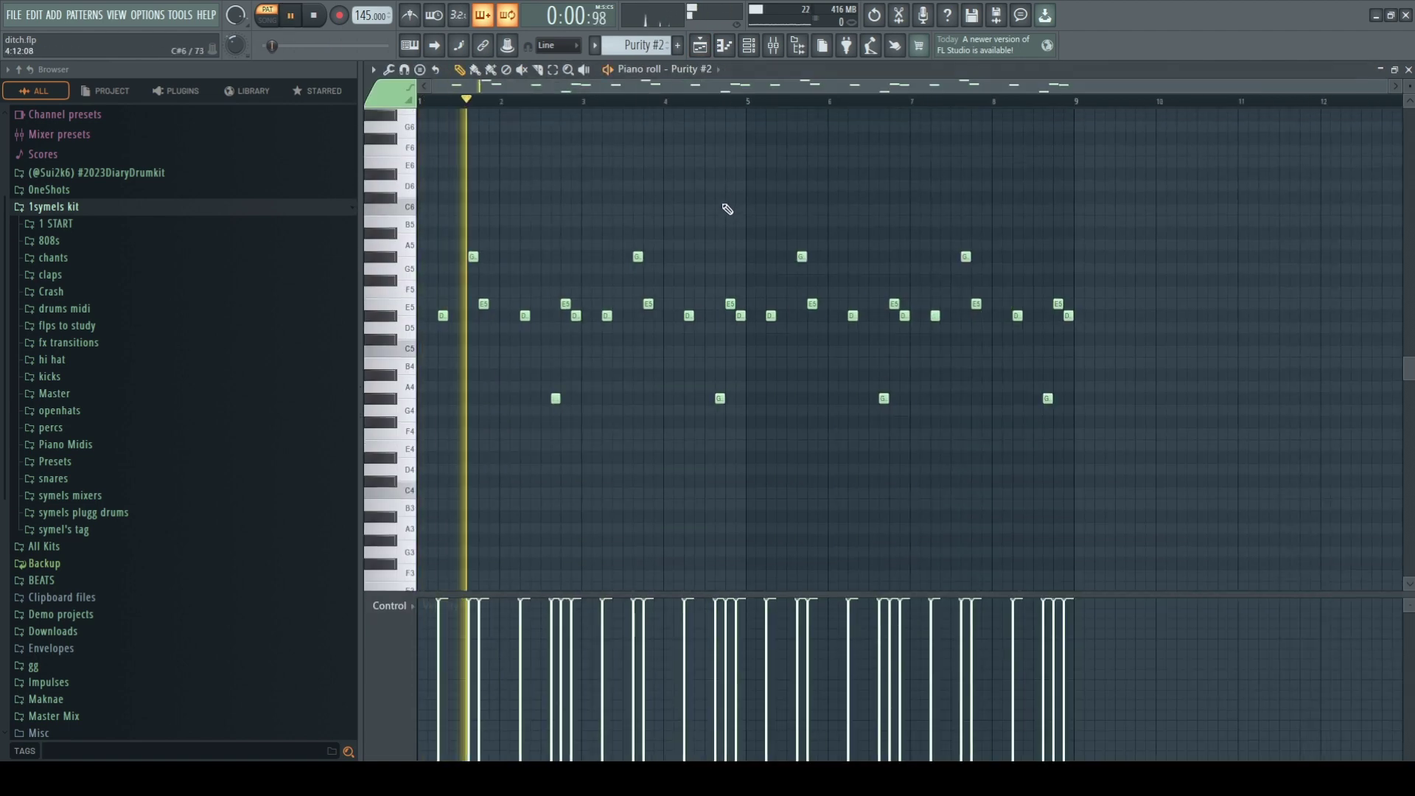
{"action": "left_click", "coordinate": [752, 47]}
{"action": "left_click", "coordinate": [522, 149]}
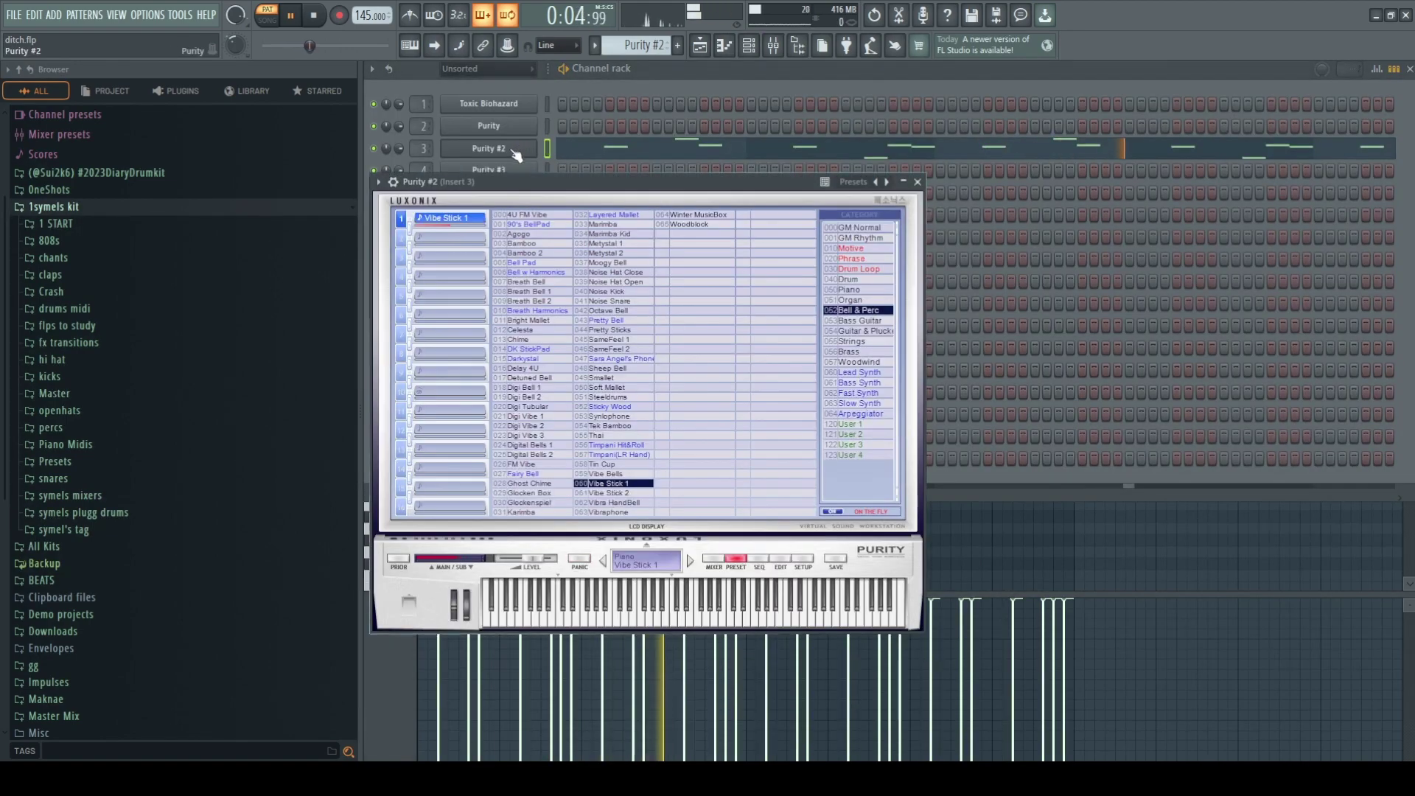
{"action": "left_click", "coordinate": [515, 149]}
Step: Open the Purity #3 pattern from Track 4 and check its instrument from the channel rack
{"action": "left_click", "coordinate": [701, 47]}
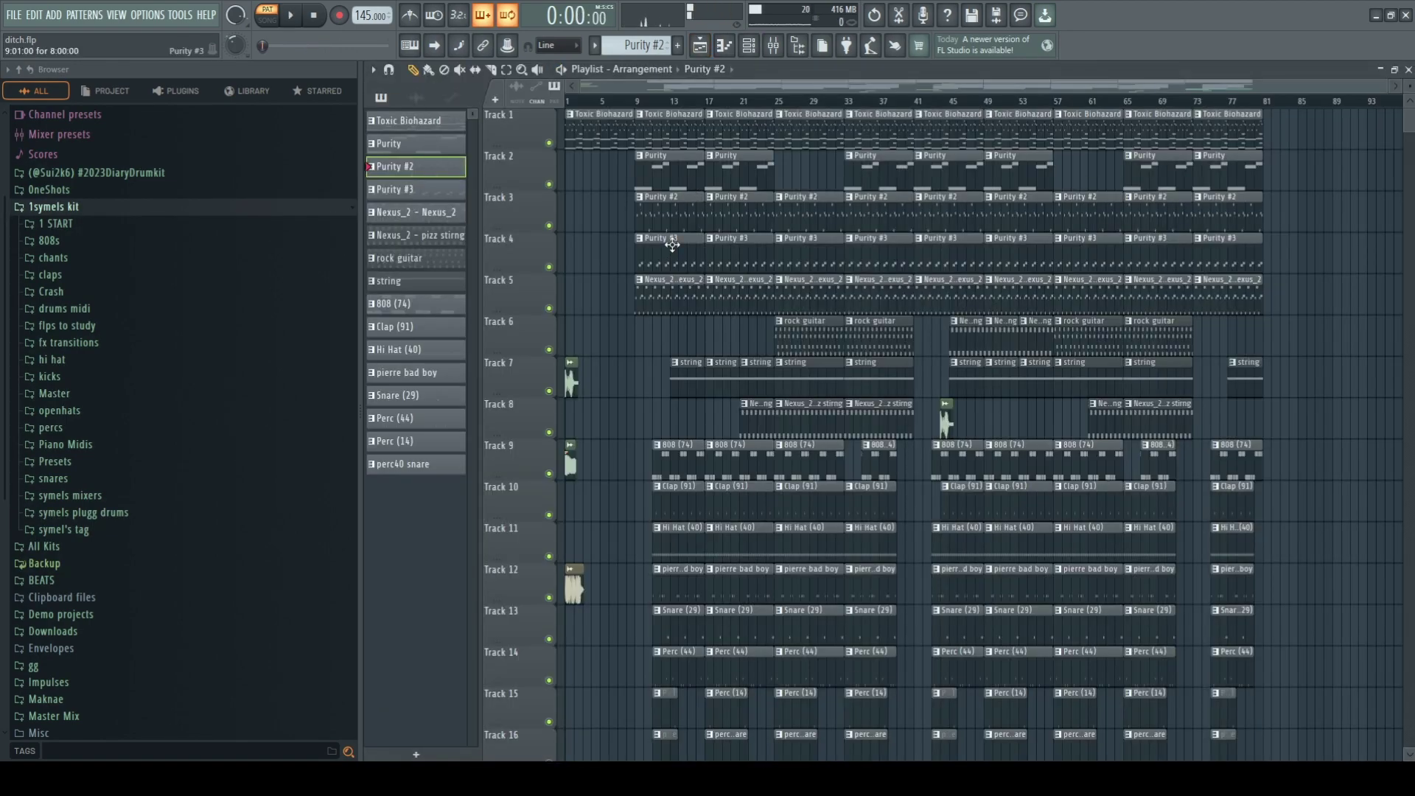
{"action": "double_click", "coordinate": [673, 245]}
{"action": "left_click", "coordinate": [752, 47]}
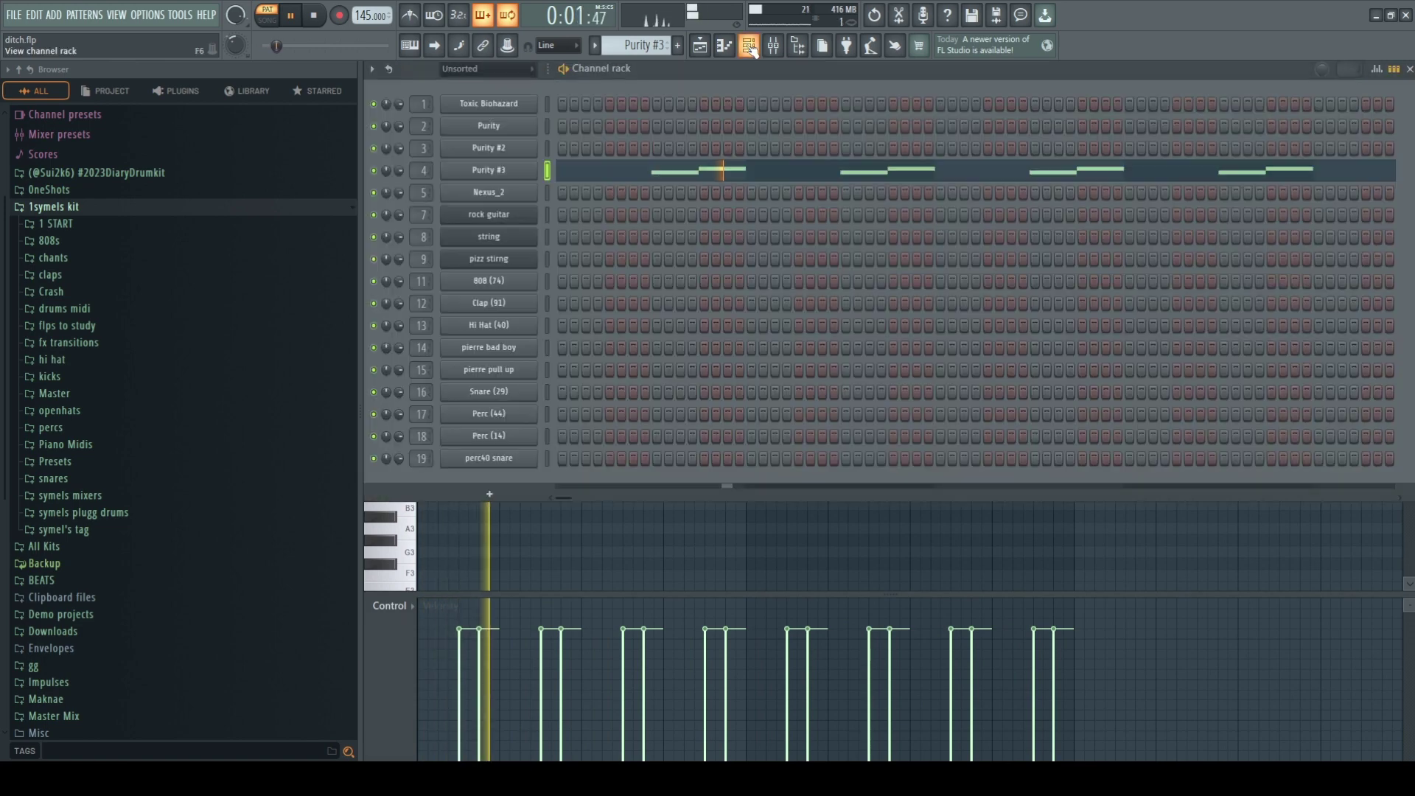
{"action": "left_click", "coordinate": [534, 175]}
{"action": "left_click", "coordinate": [535, 176]}
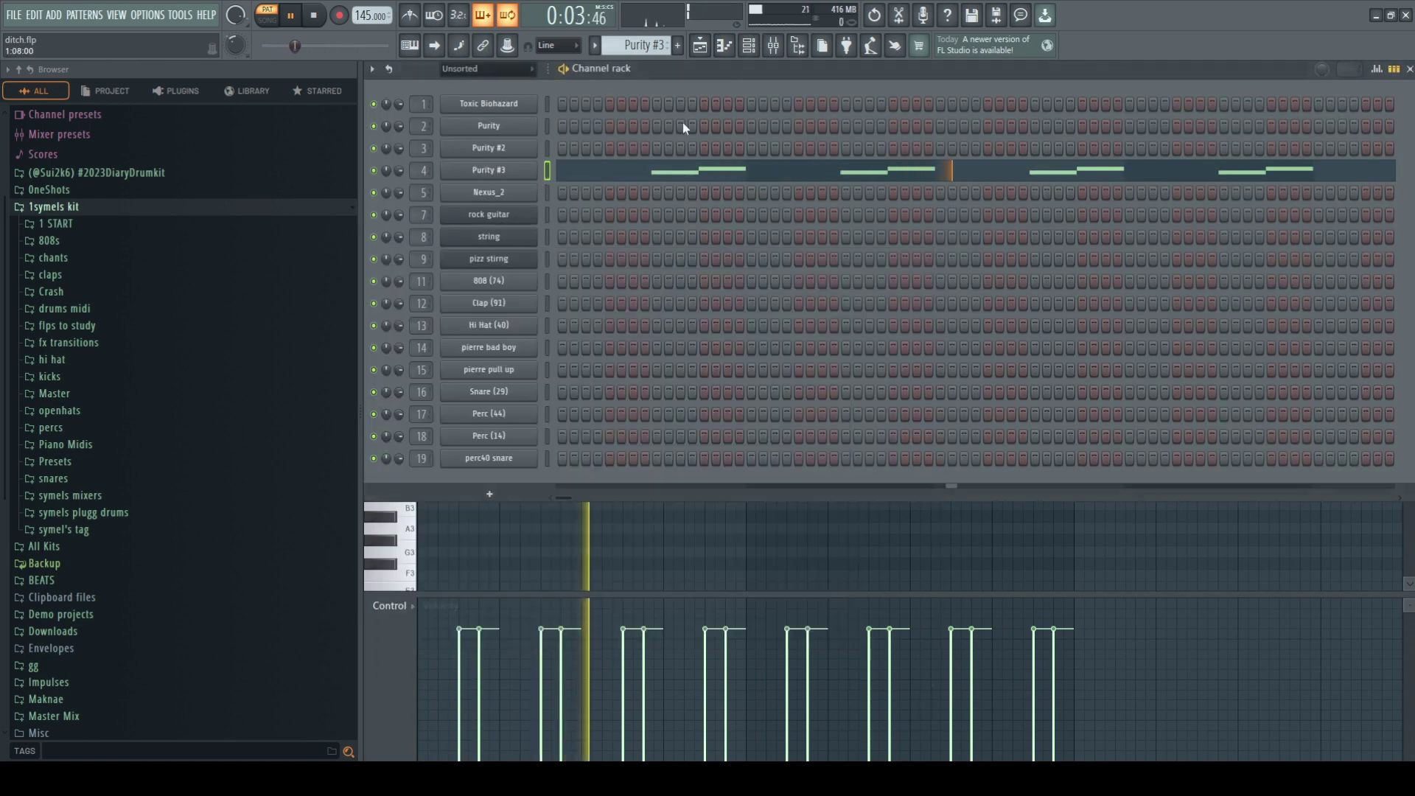
Step: Open the Nexus_2 pattern from Track 5, play it, and check the preset loaded in its instrument
{"action": "left_click", "coordinate": [701, 46]}
{"action": "double_click", "coordinate": [676, 281]}
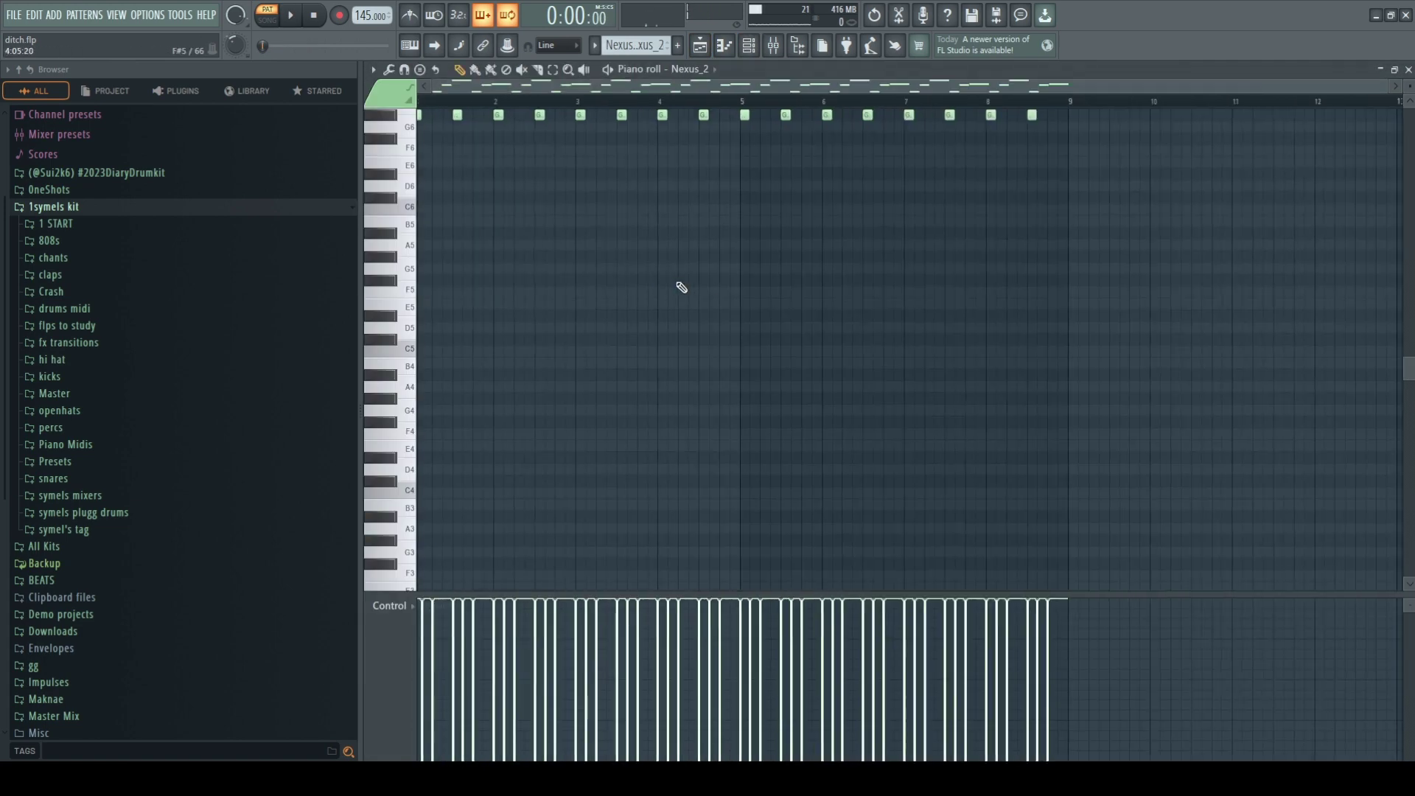
{"action": "key", "text": "space"}
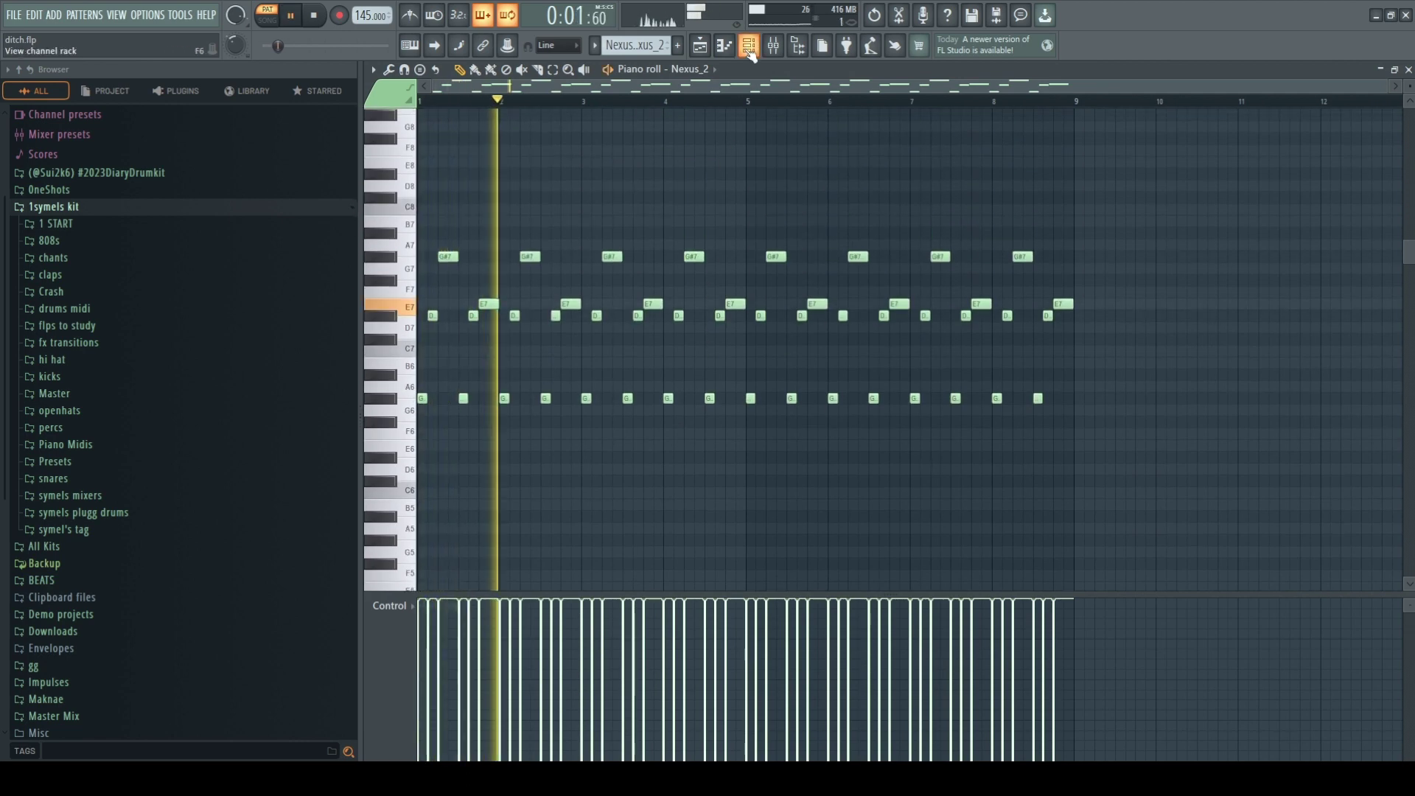
{"action": "left_click", "coordinate": [749, 47]}
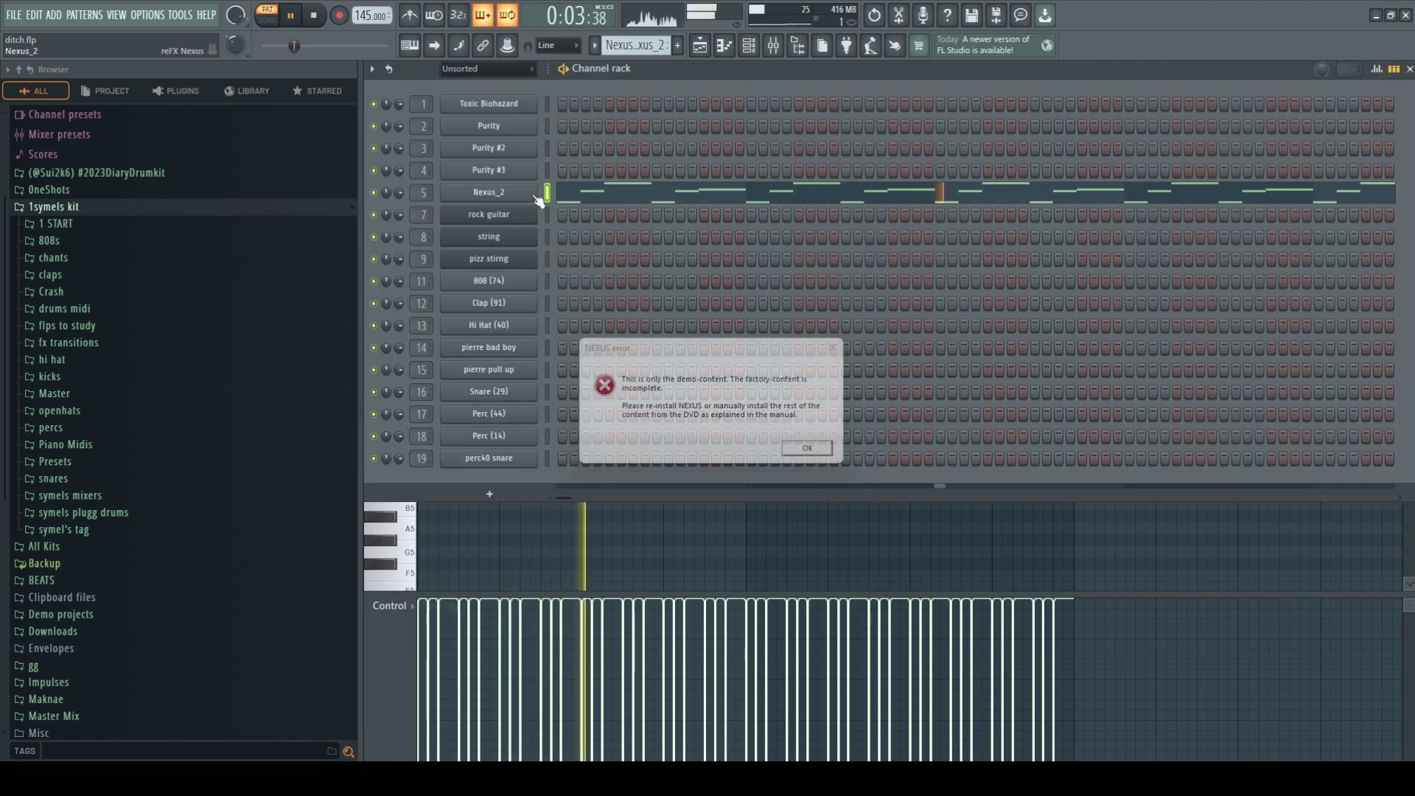
{"action": "left_click", "coordinate": [817, 454]}
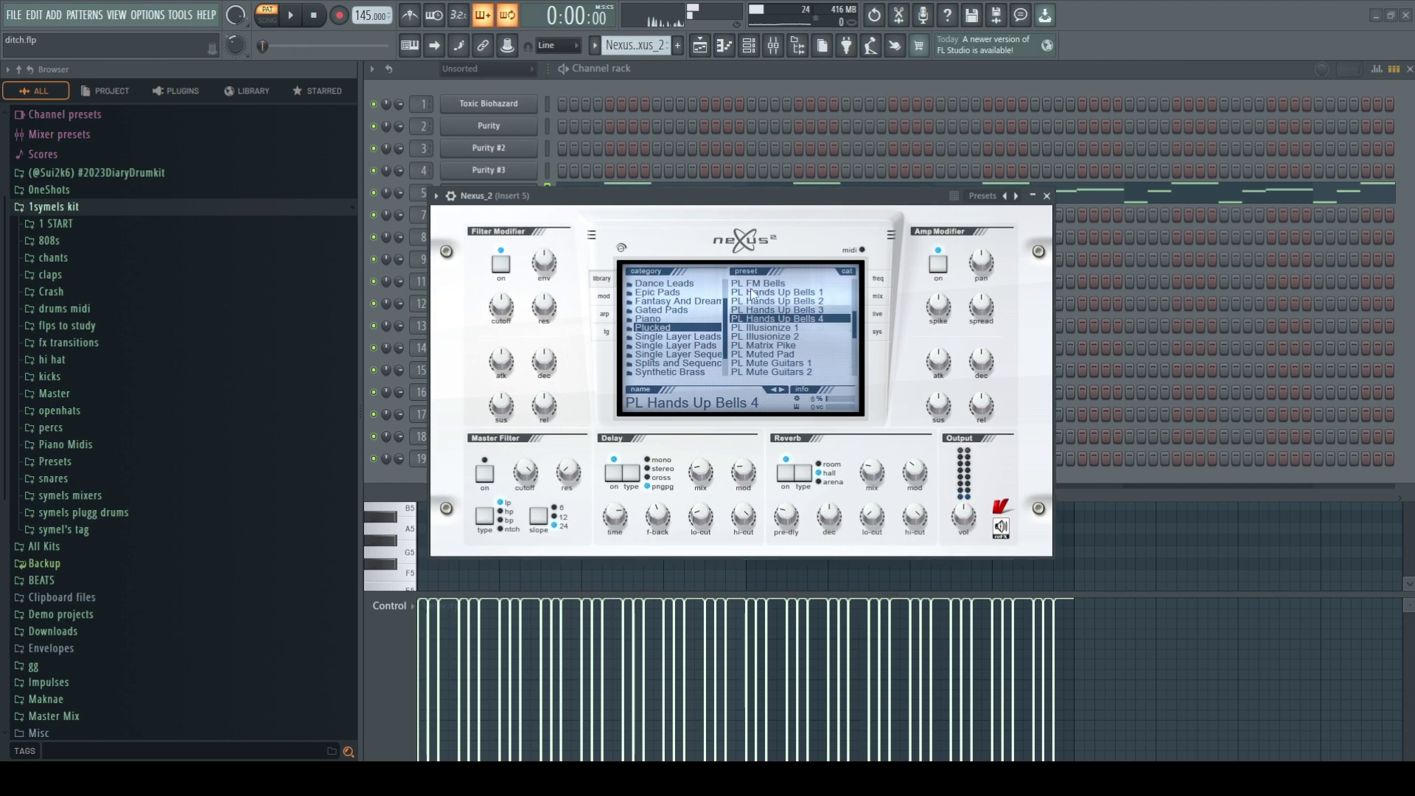
{"action": "left_click", "coordinate": [530, 193]}
Step: Play the Nexus_2 melody in the piano roll and glance at the mixer
{"action": "left_click", "coordinate": [623, 196]}
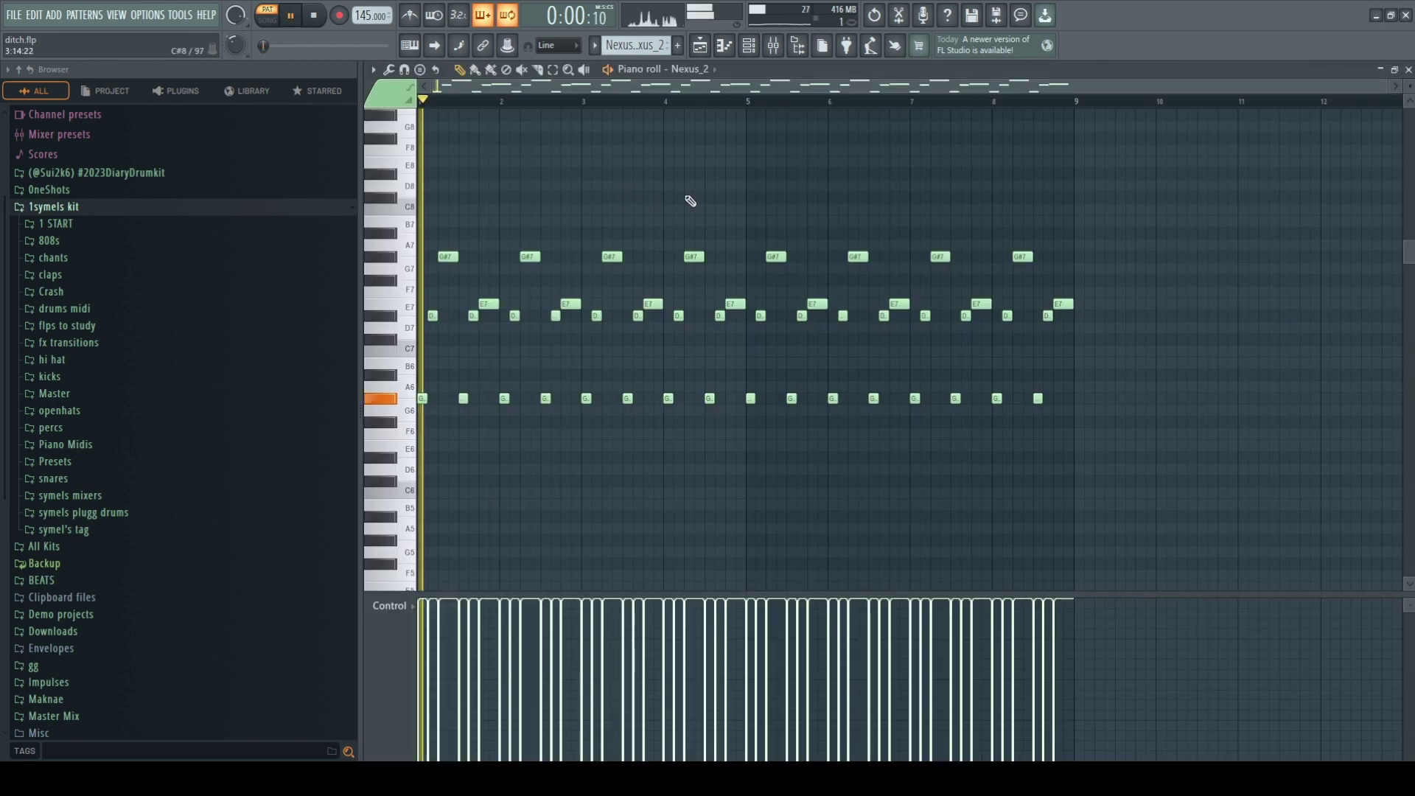
{"action": "key", "text": "space"}
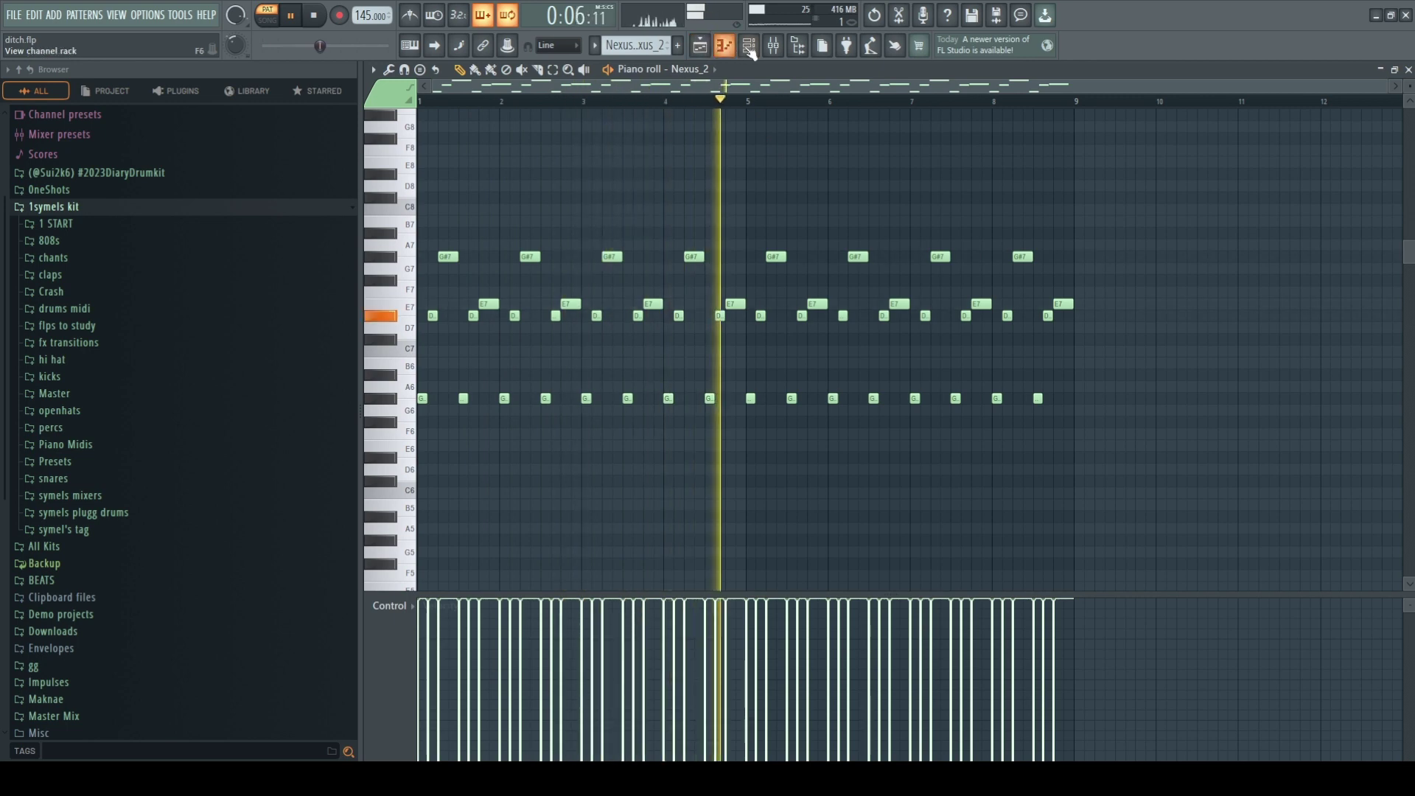
{"action": "left_click", "coordinate": [776, 49]}
{"action": "left_click", "coordinate": [776, 49]}
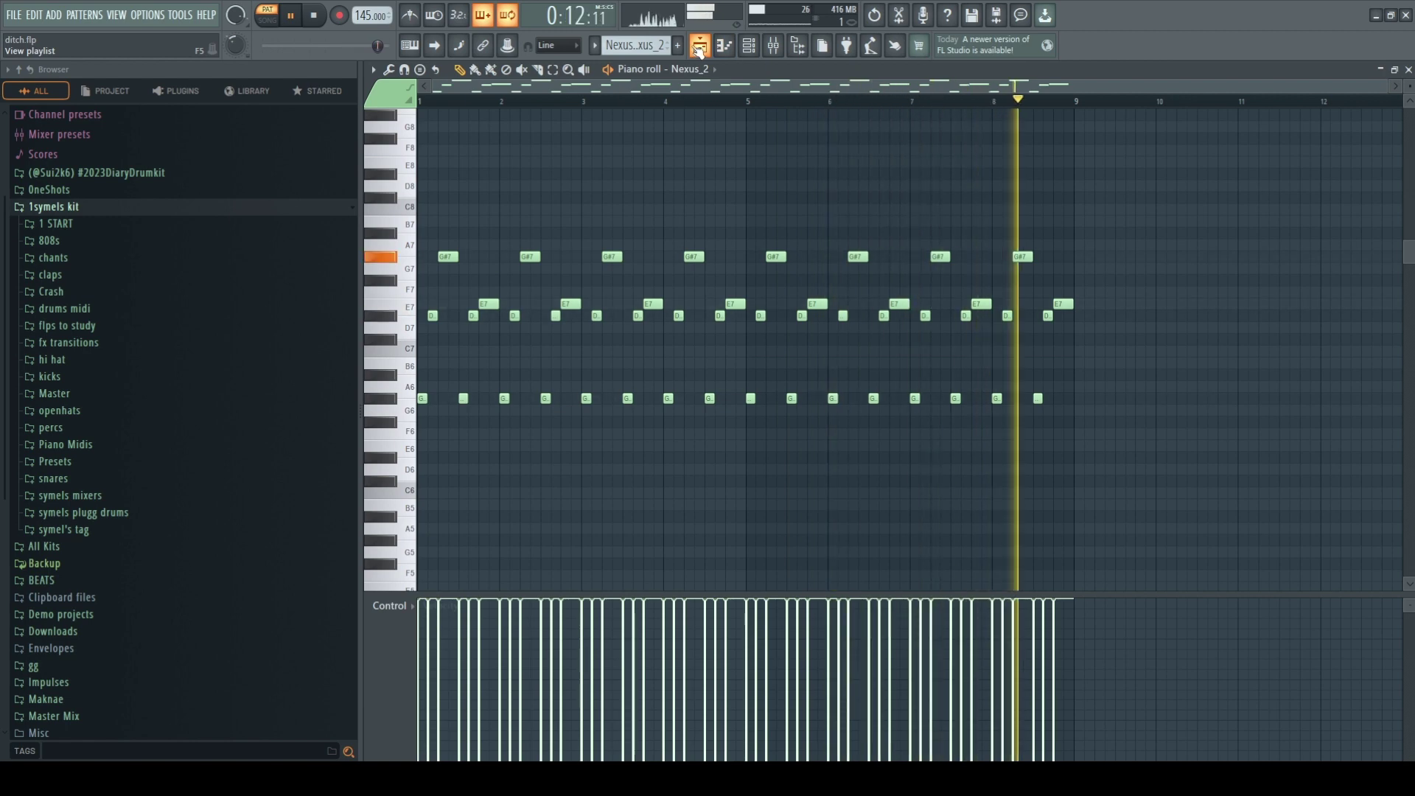
Step: Stop the Nexus_2 playback, then open the rock guitar pattern from Track 6 and play its melody
{"action": "left_click", "coordinate": [700, 48]}
{"action": "key", "text": "space"}
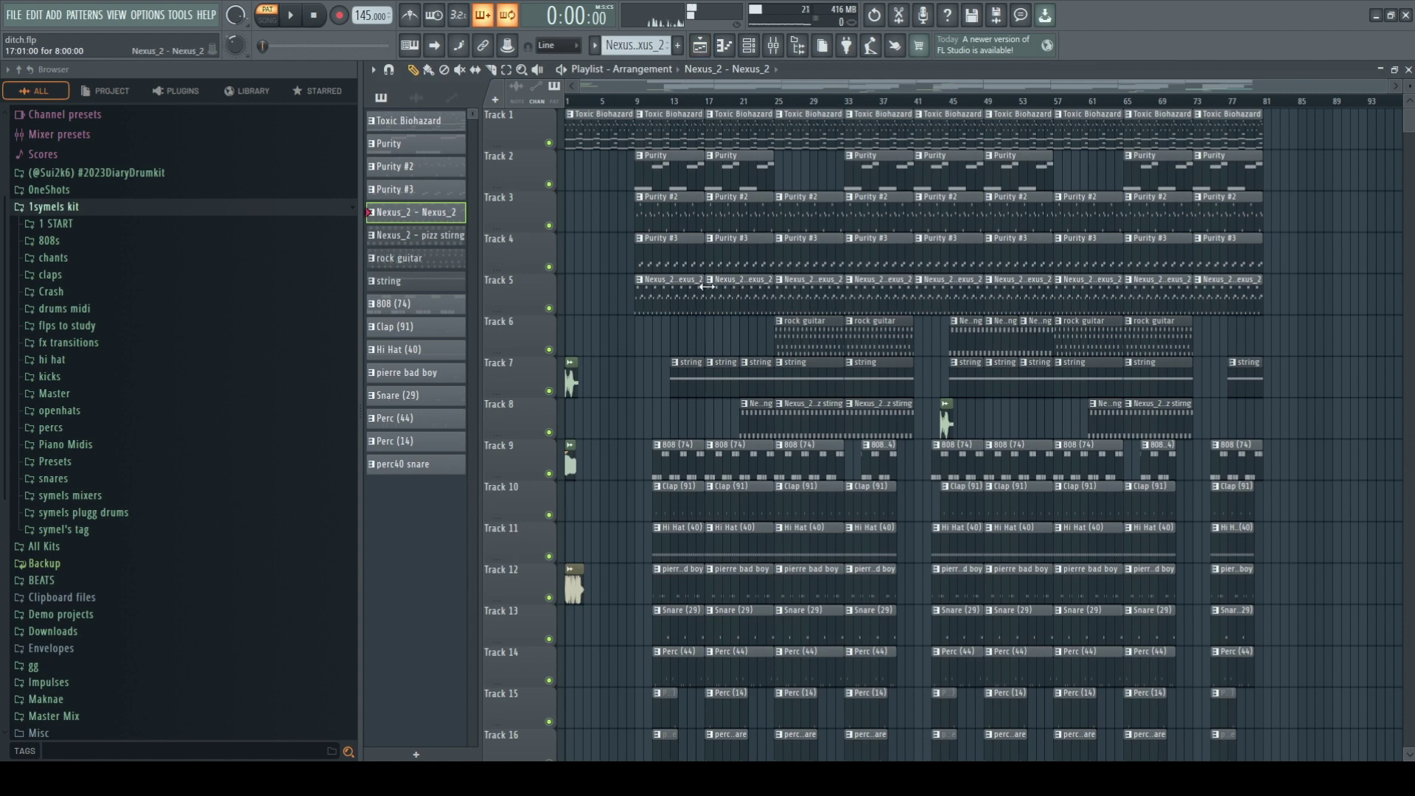
{"action": "double_click", "coordinate": [785, 332]}
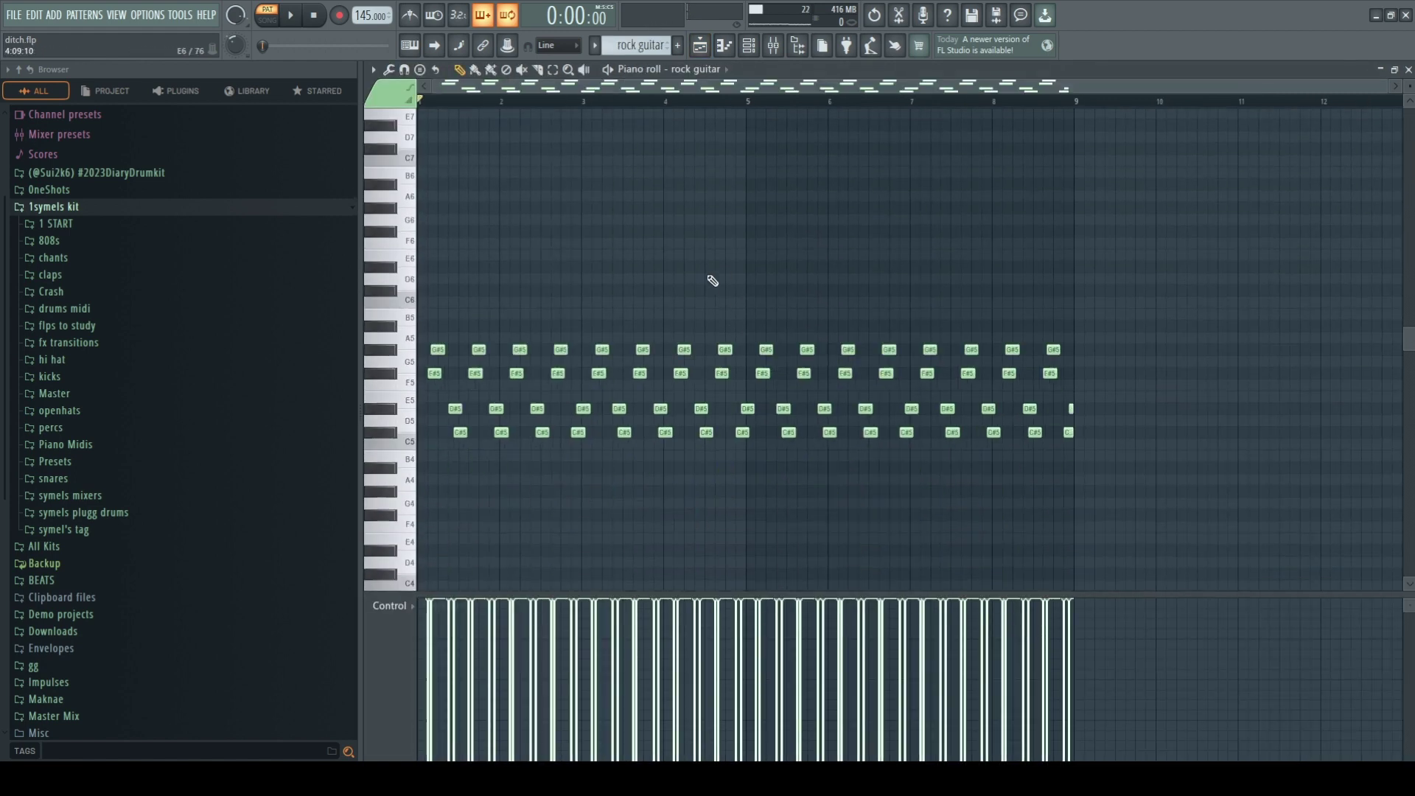
{"action": "key", "text": "space"}
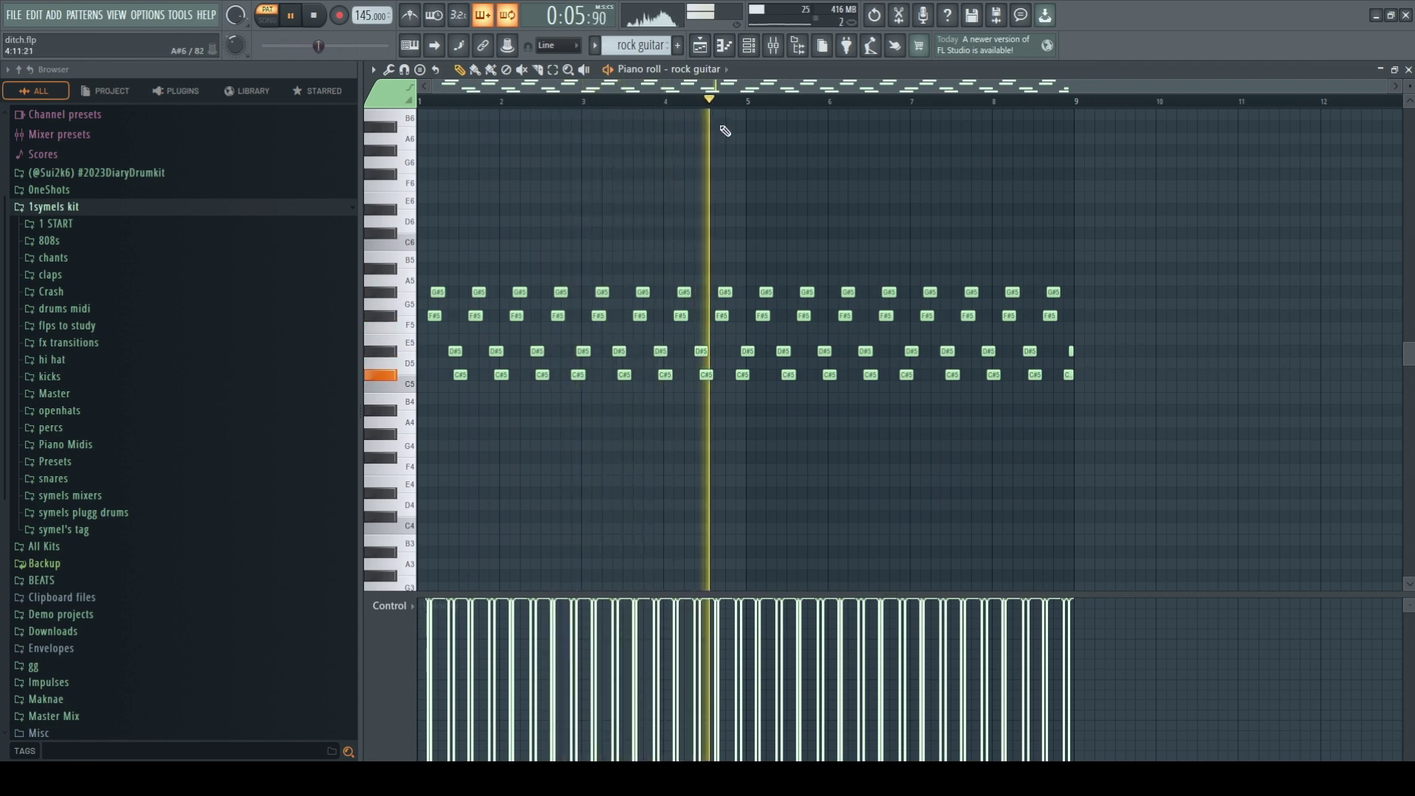
{"action": "key", "text": "space"}
{"action": "left_click", "coordinate": [701, 47]}
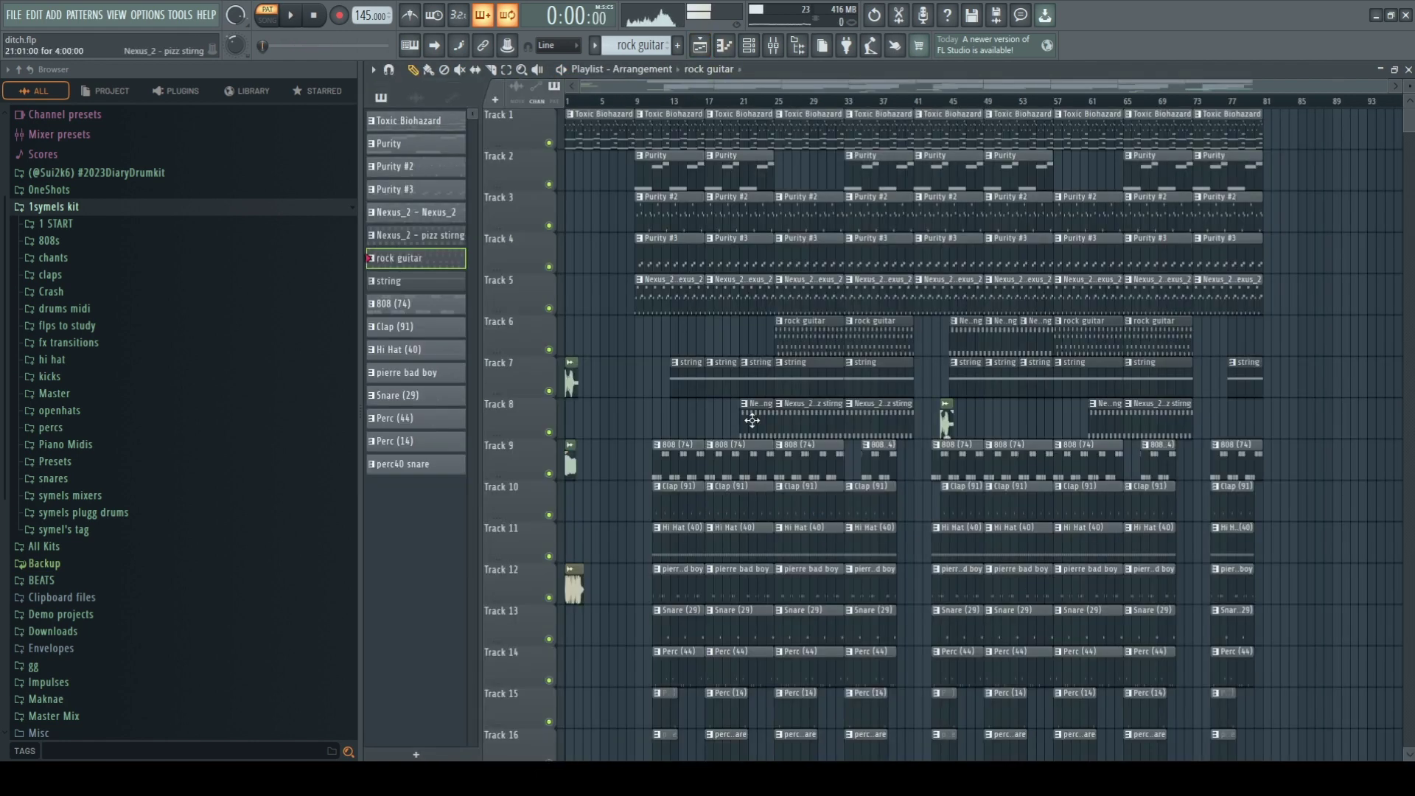
Step: Open the string pattern from Track 7, play its sustained note briefly, and return to the playlist
{"action": "double_click", "coordinate": [800, 382]}
{"action": "key", "text": "space"}
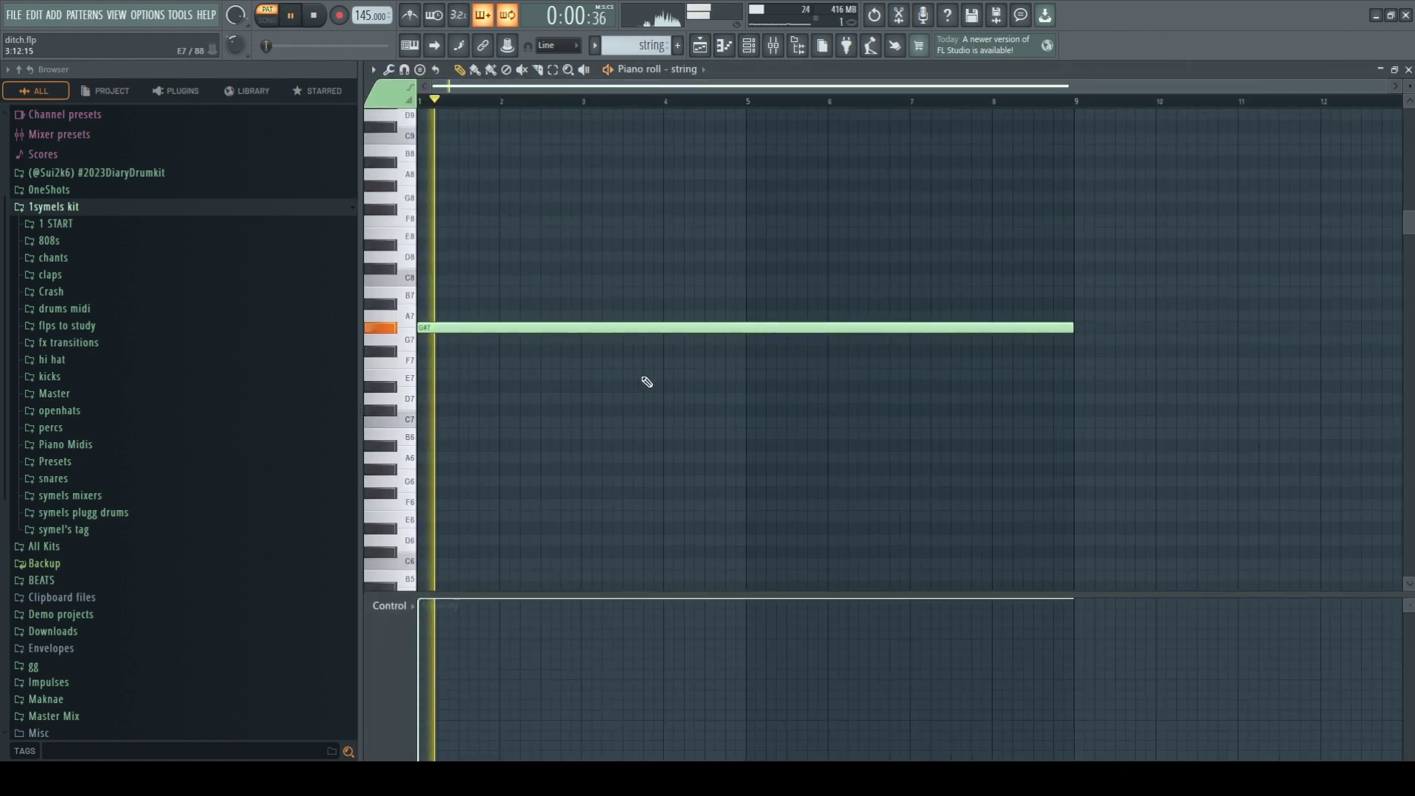
{"action": "key", "text": "space"}
{"action": "left_click", "coordinate": [700, 46]}
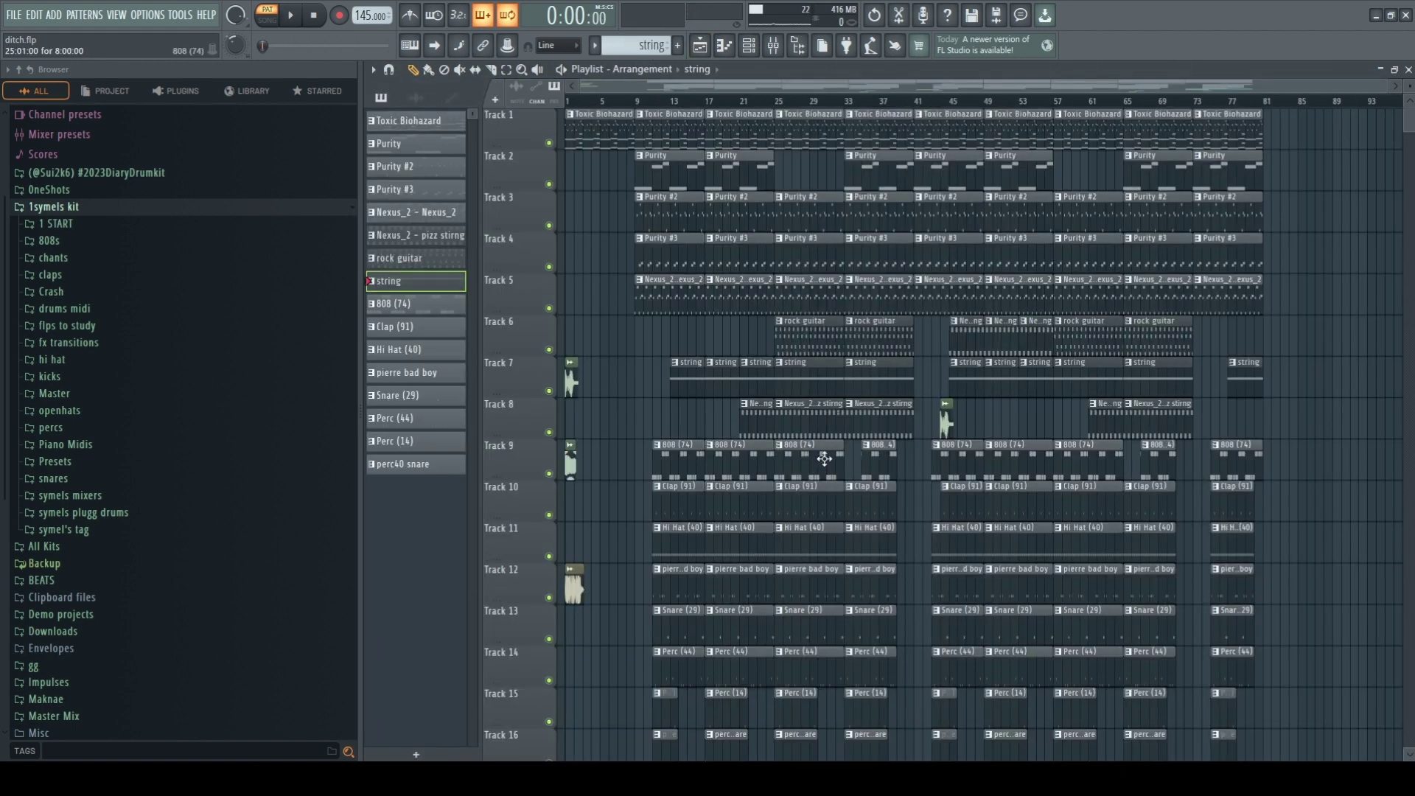
Step: Open the pizz stirng pattern from Track 8, play it, and check its instrument from the channel rack
{"action": "double_click", "coordinate": [827, 433]}
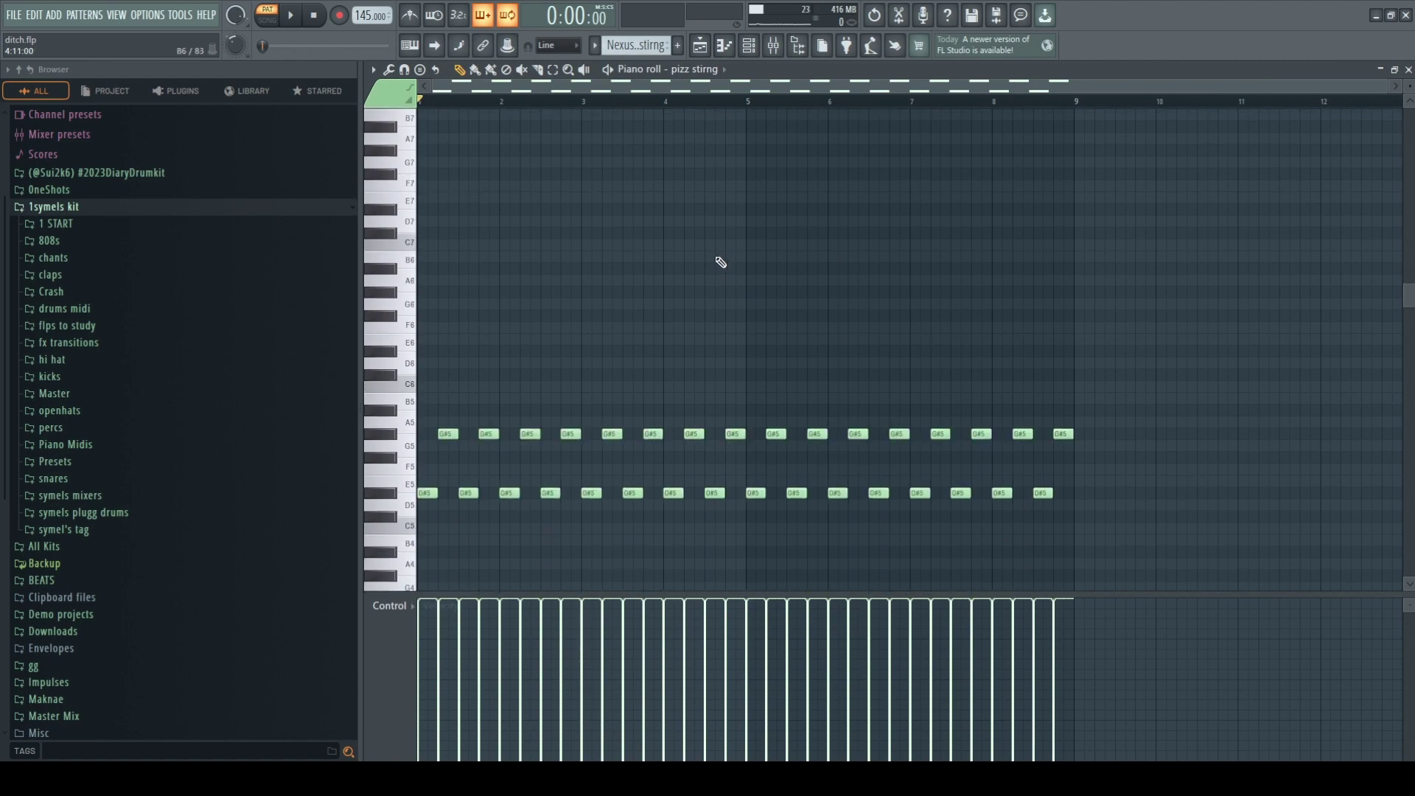
{"action": "key", "text": "space"}
{"action": "key", "text": "F6"}
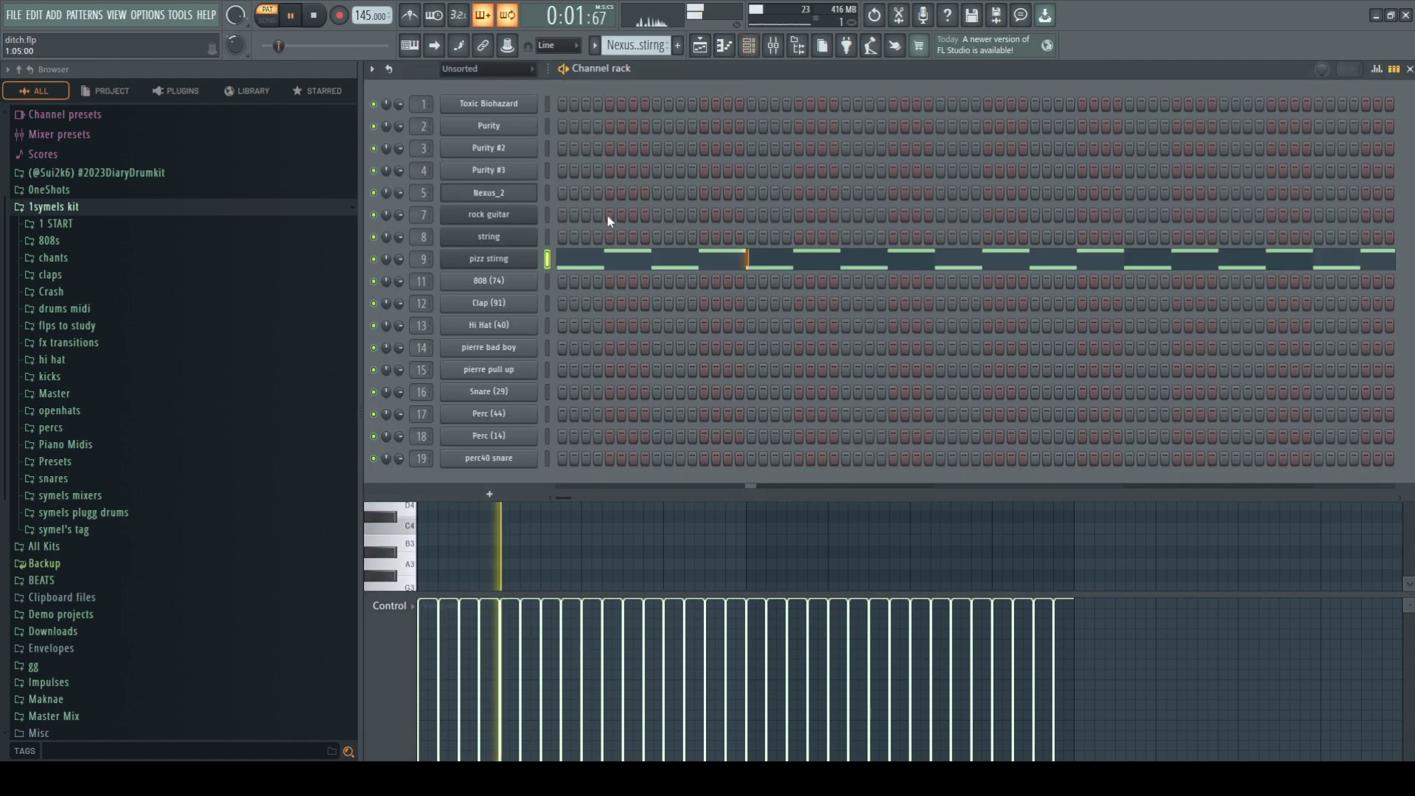
{"action": "left_click", "coordinate": [525, 262]}
{"action": "left_click", "coordinate": [508, 273]}
{"action": "key", "text": "F7"}
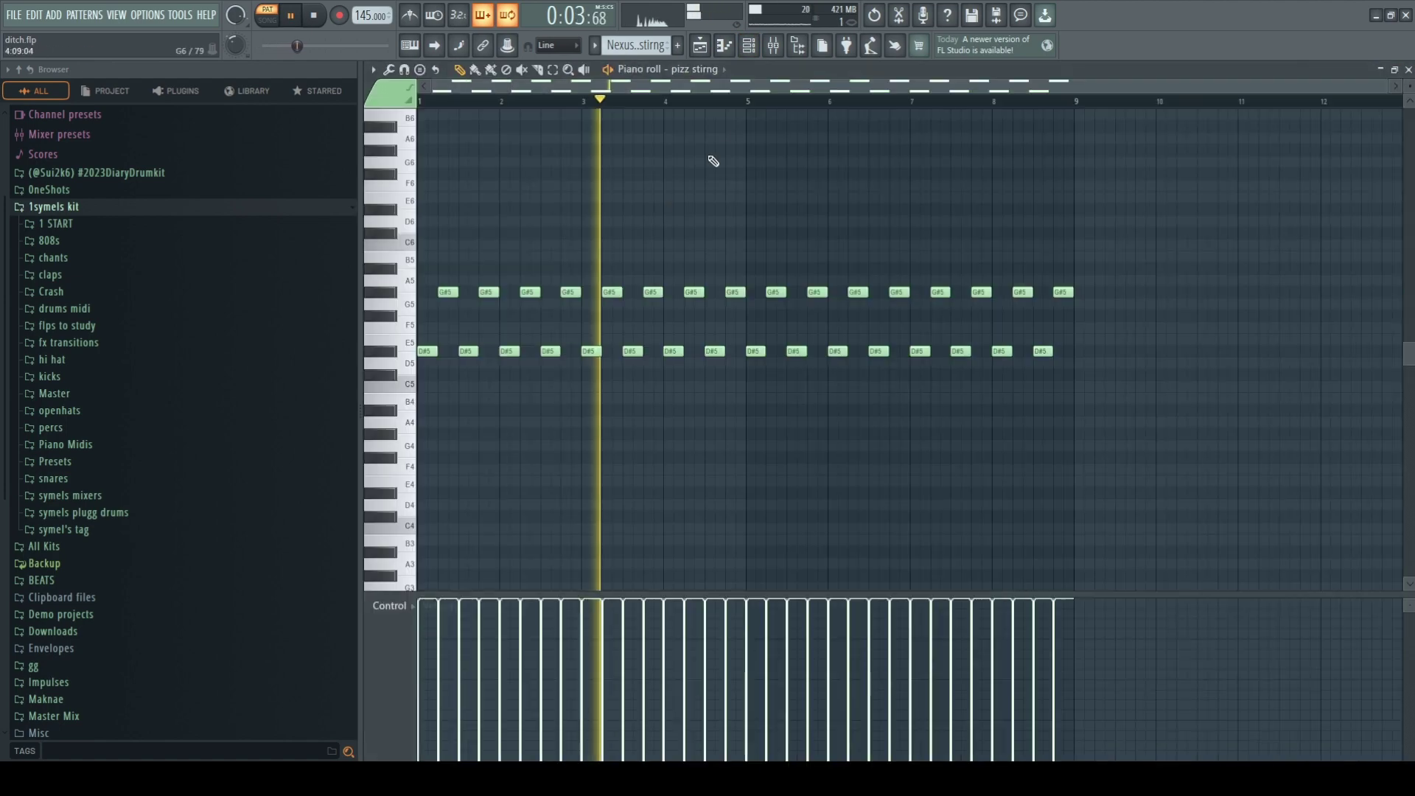
{"action": "left_click", "coordinate": [700, 46]}
Step: Open the 808 (74) pattern from Track 9 and play its full bass line
{"action": "double_click", "coordinate": [747, 470]}
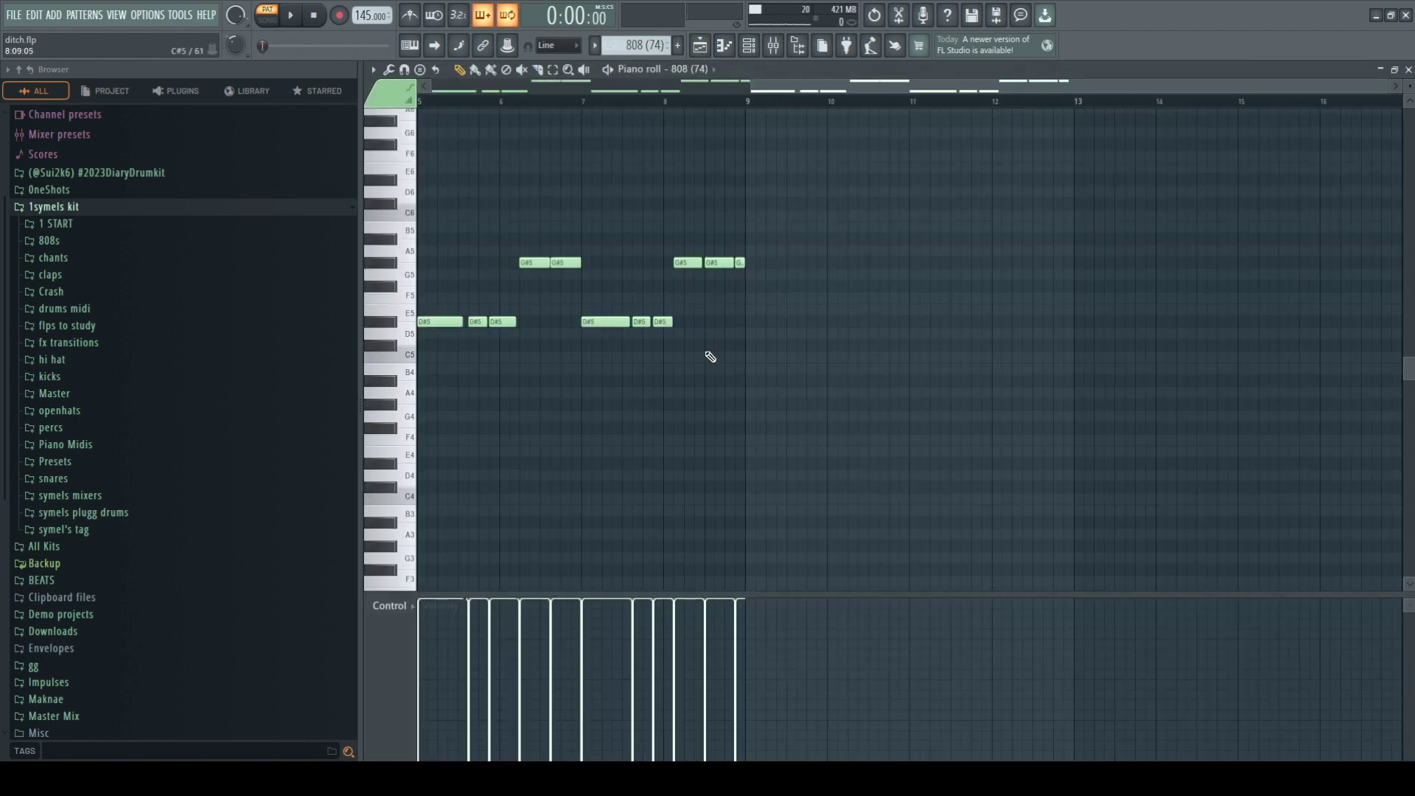
{"action": "key", "text": "space"}
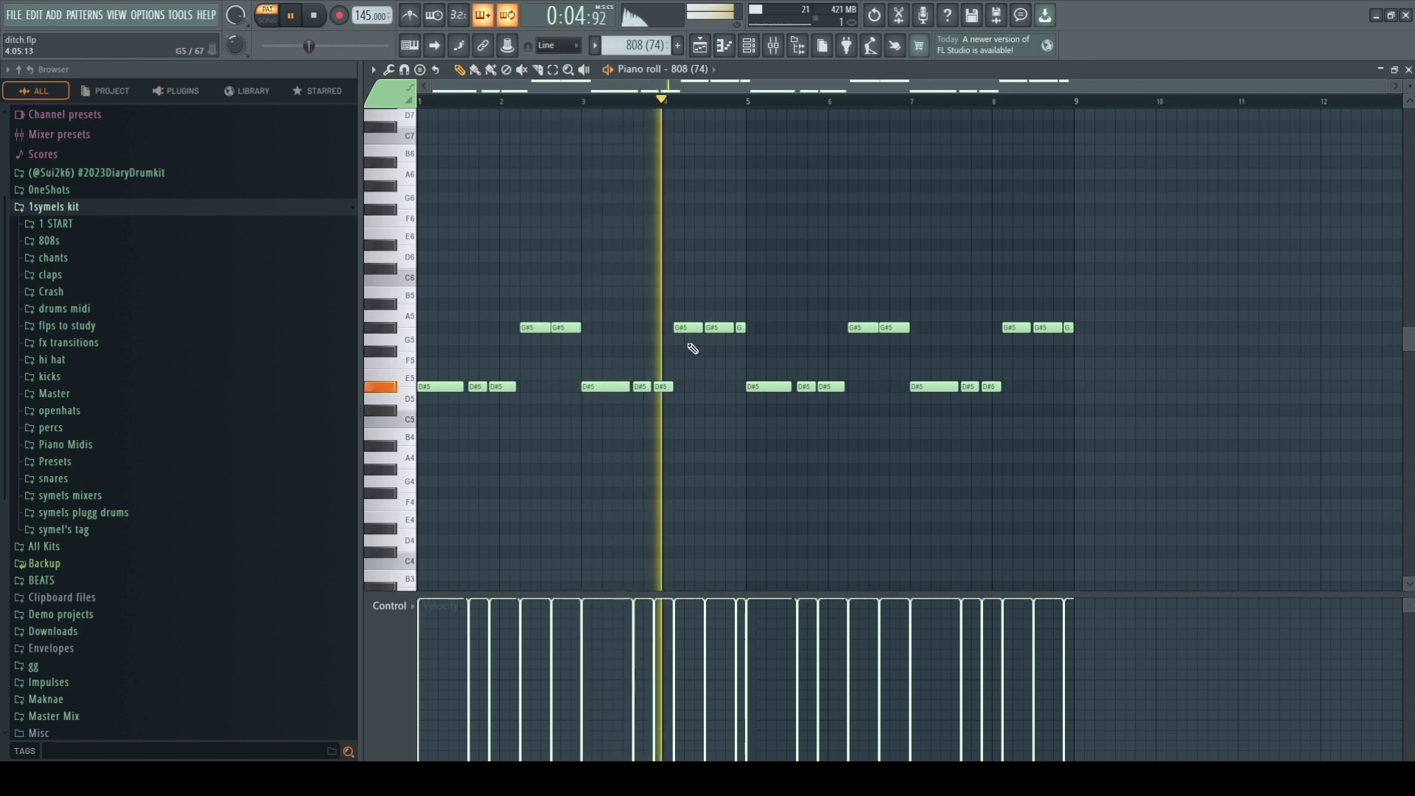
{"action": "left_click", "coordinate": [702, 52]}
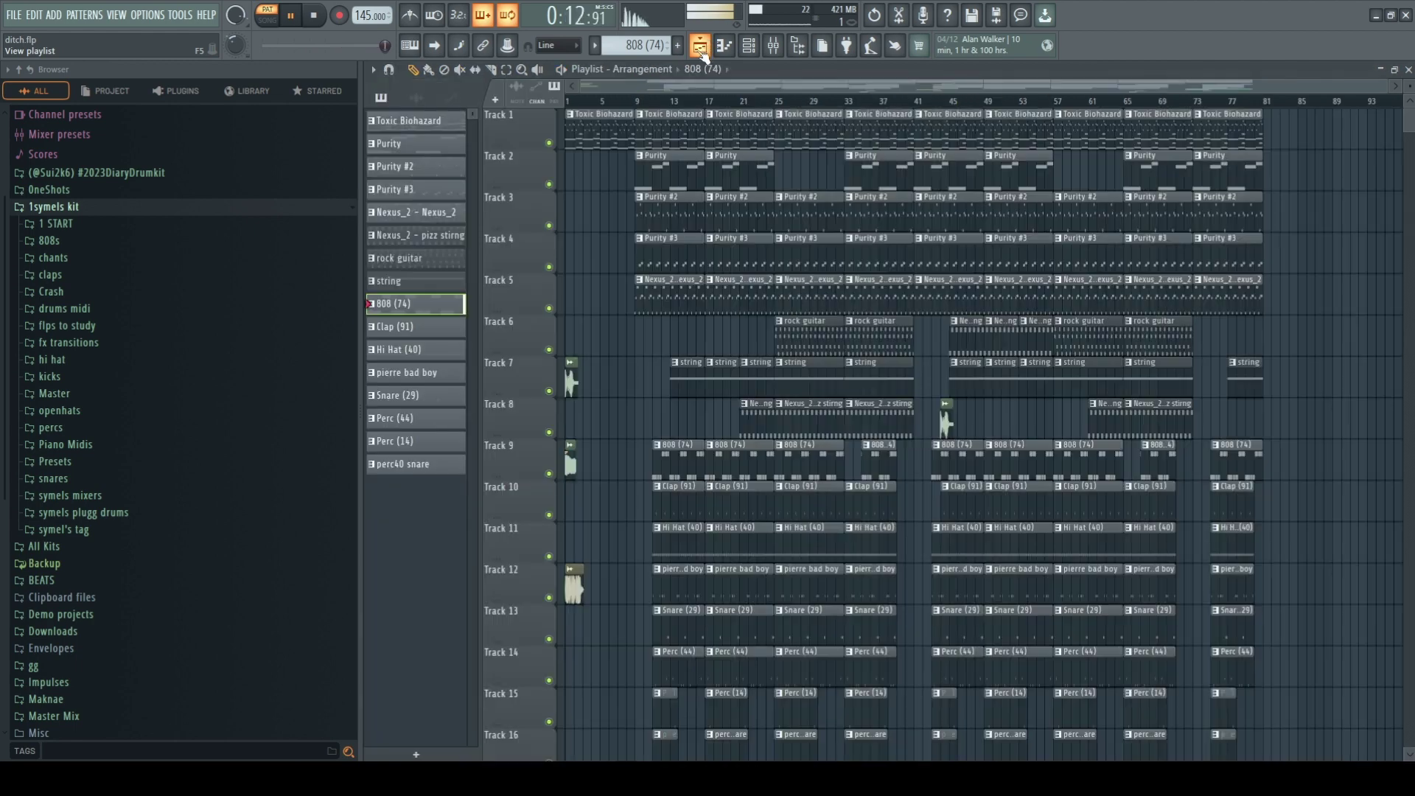
Step: Play the Clap (91) pattern from Track 10 and view the Hi Hat (40) notes from Track 11
{"action": "double_click", "coordinate": [724, 497]}
{"action": "key", "text": "space"}
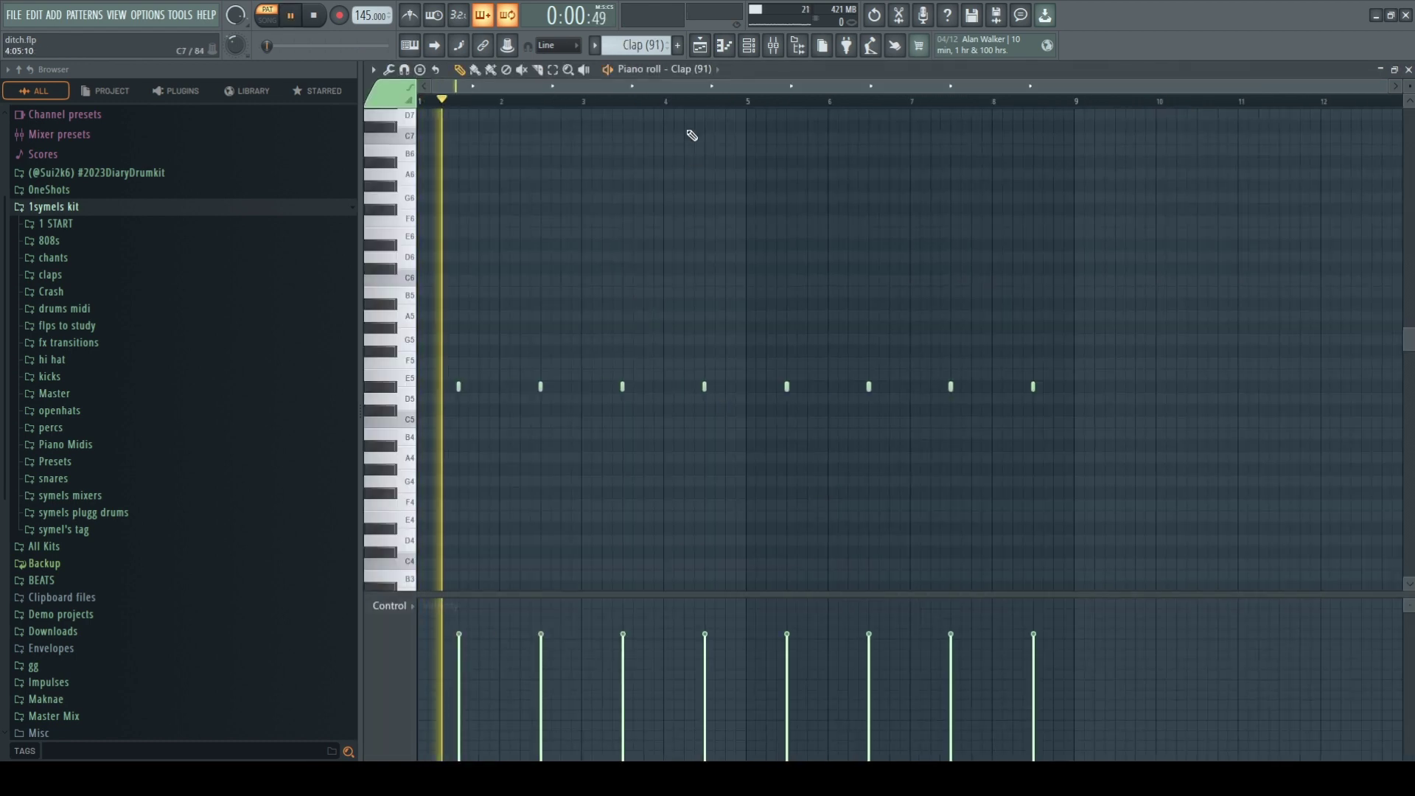
{"action": "left_click", "coordinate": [701, 46]}
{"action": "double_click", "coordinate": [813, 532]}
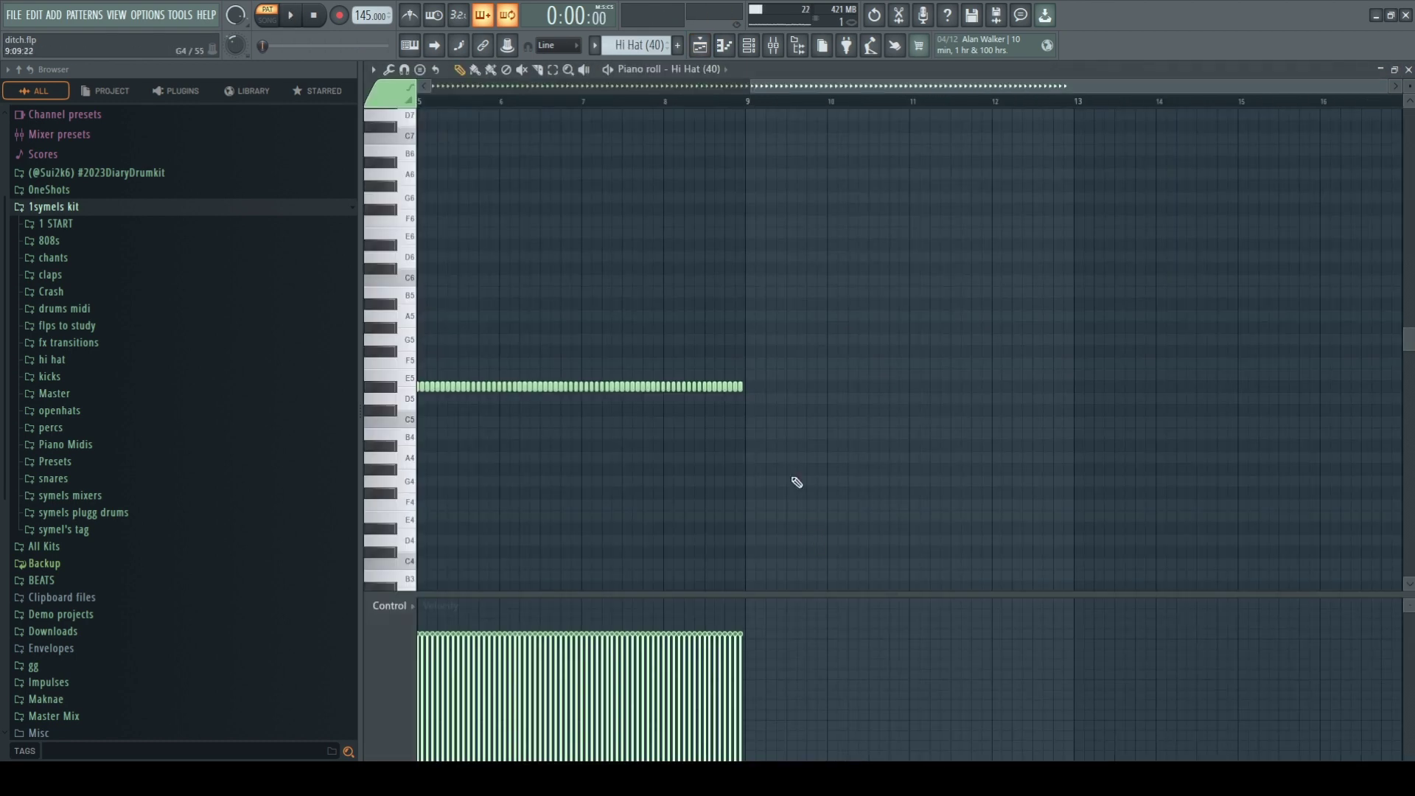
{"action": "left_click", "coordinate": [700, 45]}
Step: Open the pierre bad boy pattern from Track 12 and play its notes
{"action": "double_click", "coordinate": [794, 568]}
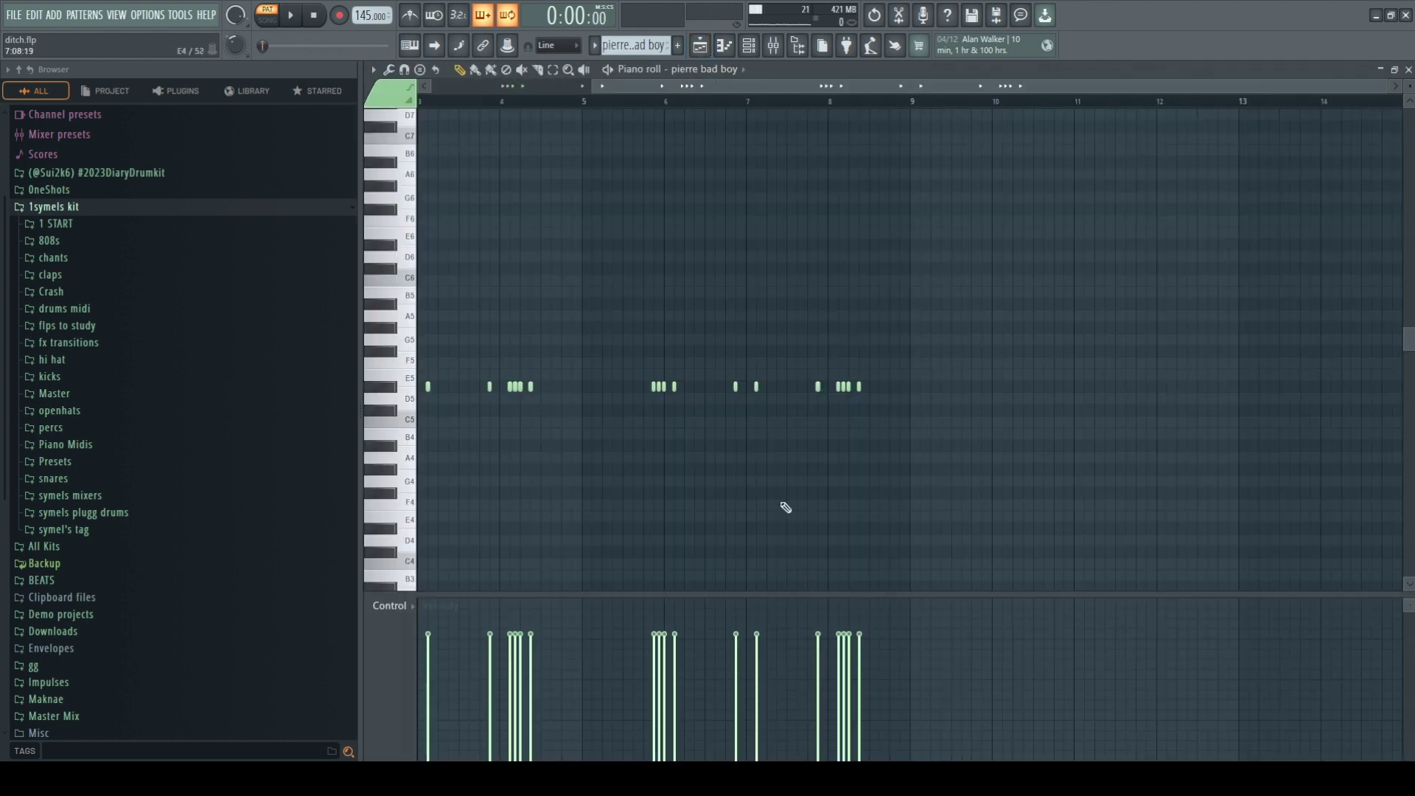
{"action": "key", "text": "space"}
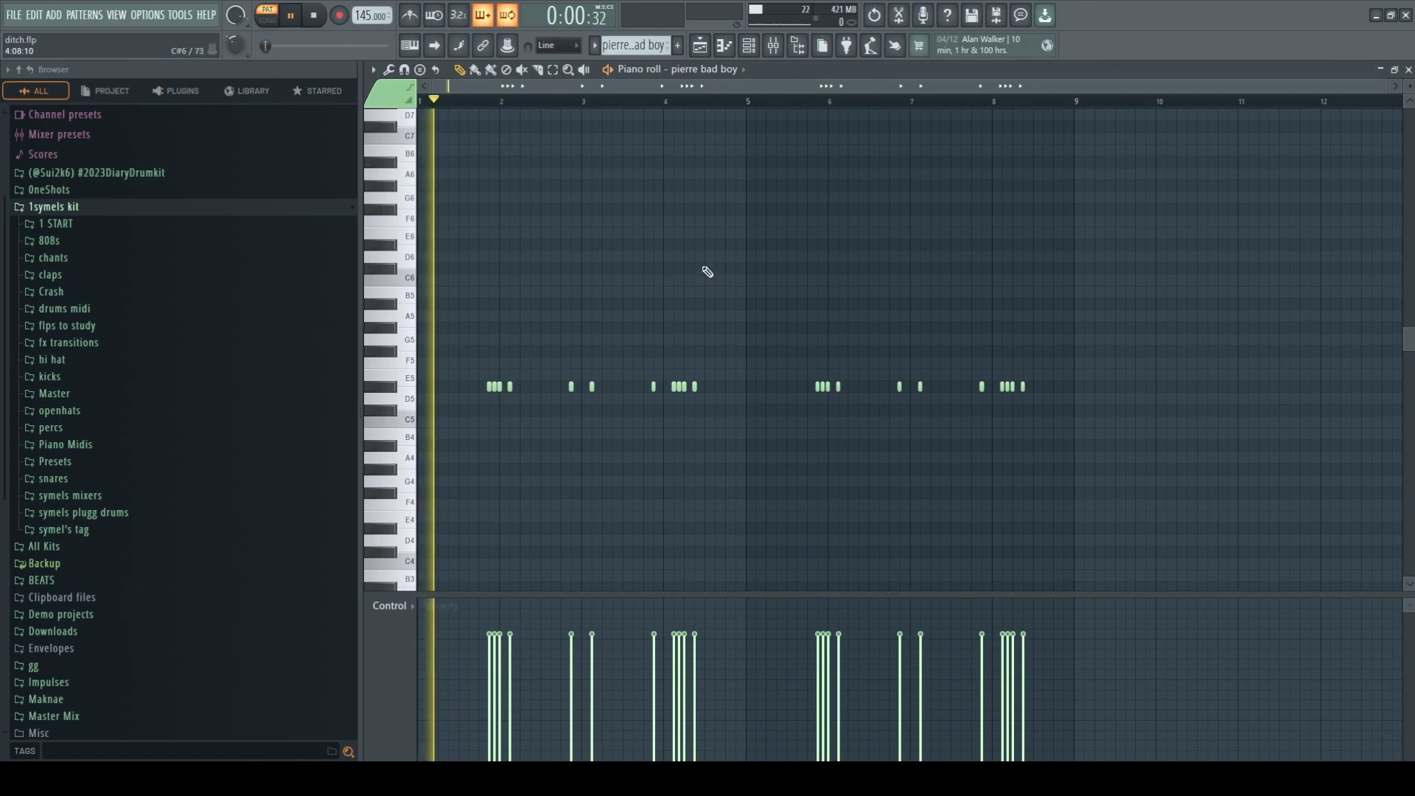
{"action": "left_click", "coordinate": [700, 46]}
Step: Play the Snare (29) pattern from Track 13 and examine its snare roll up close
{"action": "double_click", "coordinate": [812, 626]}
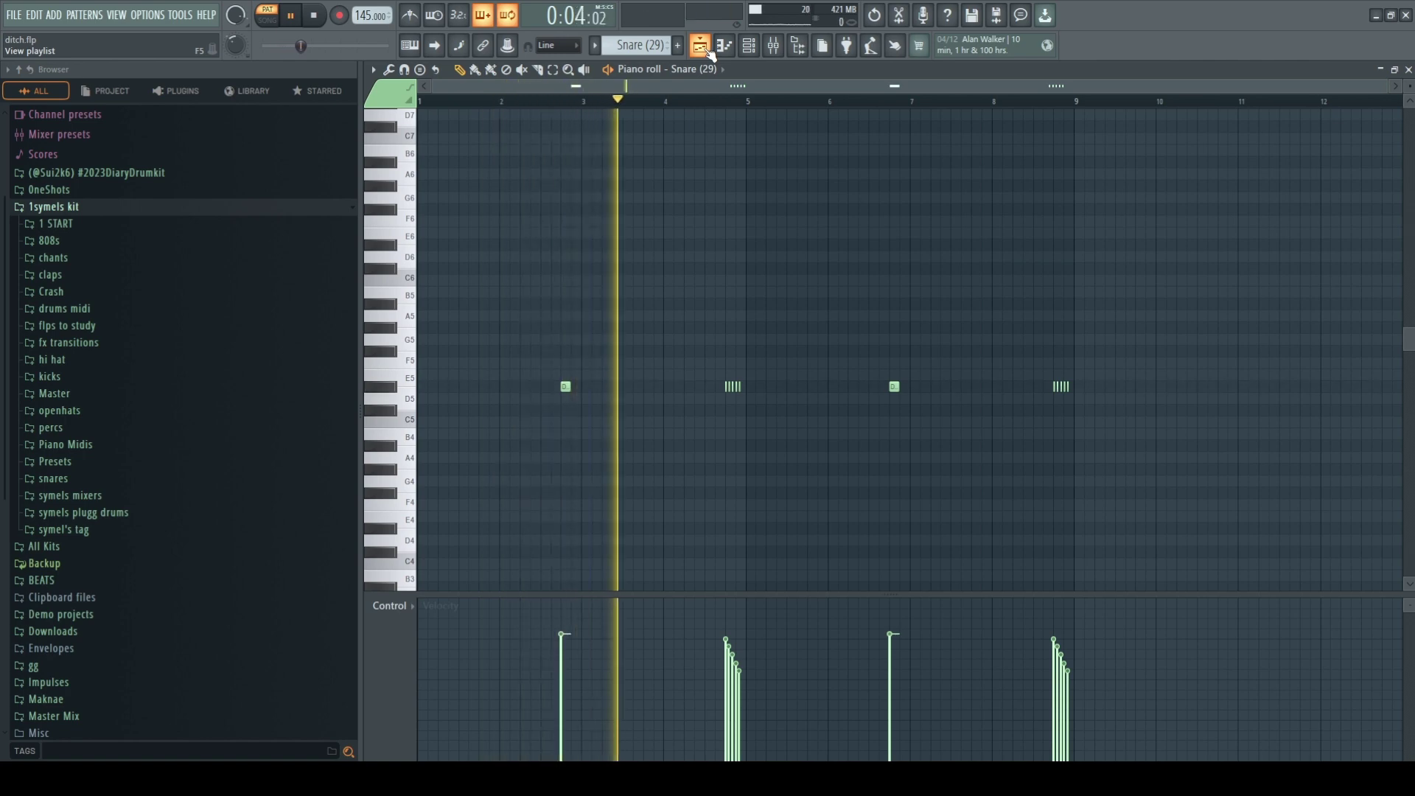
{"action": "scroll", "coordinate": [725, 224], "scroll_direction": "up", "scroll_amount": 5}
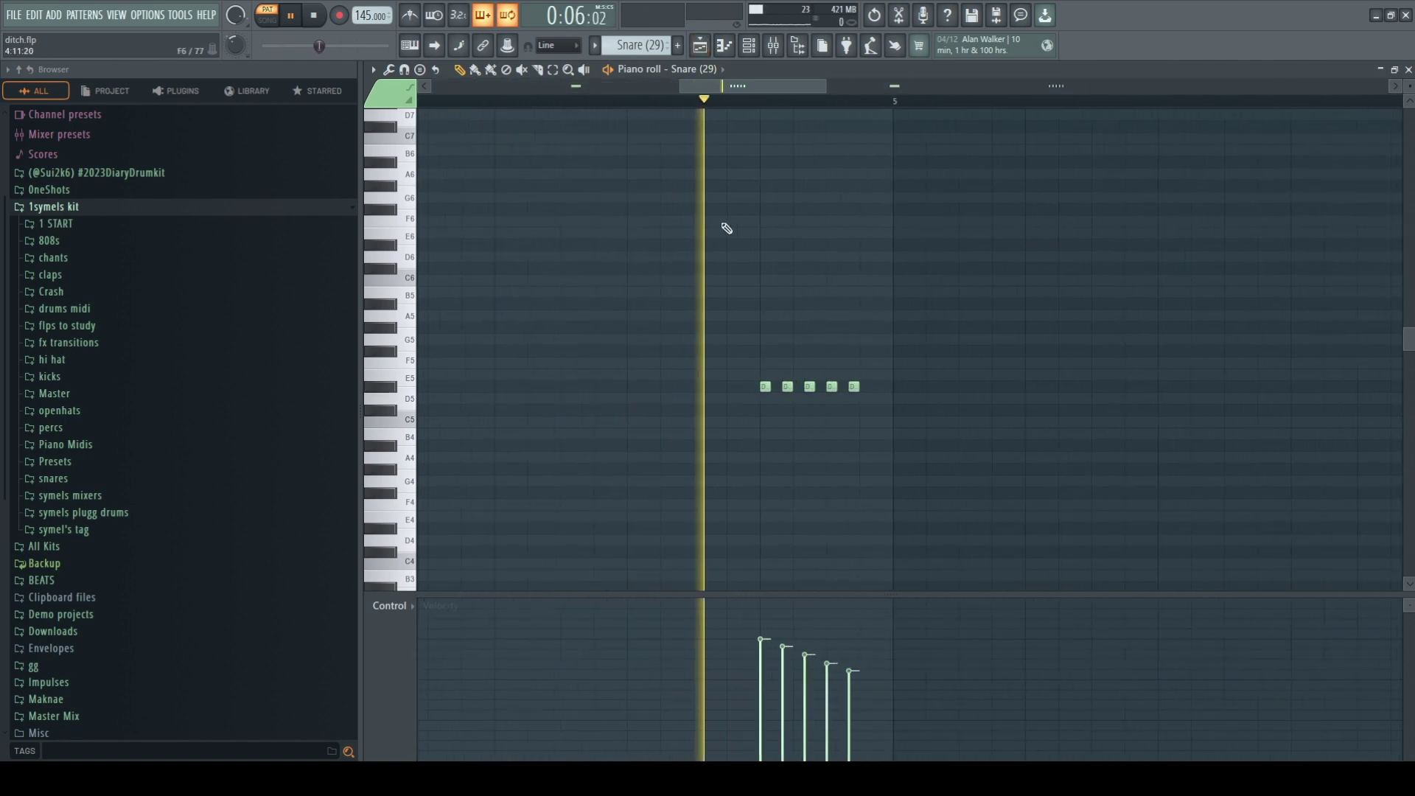
{"action": "scroll", "coordinate": [727, 228], "scroll_direction": "down", "scroll_amount": 3}
{"action": "key", "text": "space"}
{"action": "key", "text": "F5"}
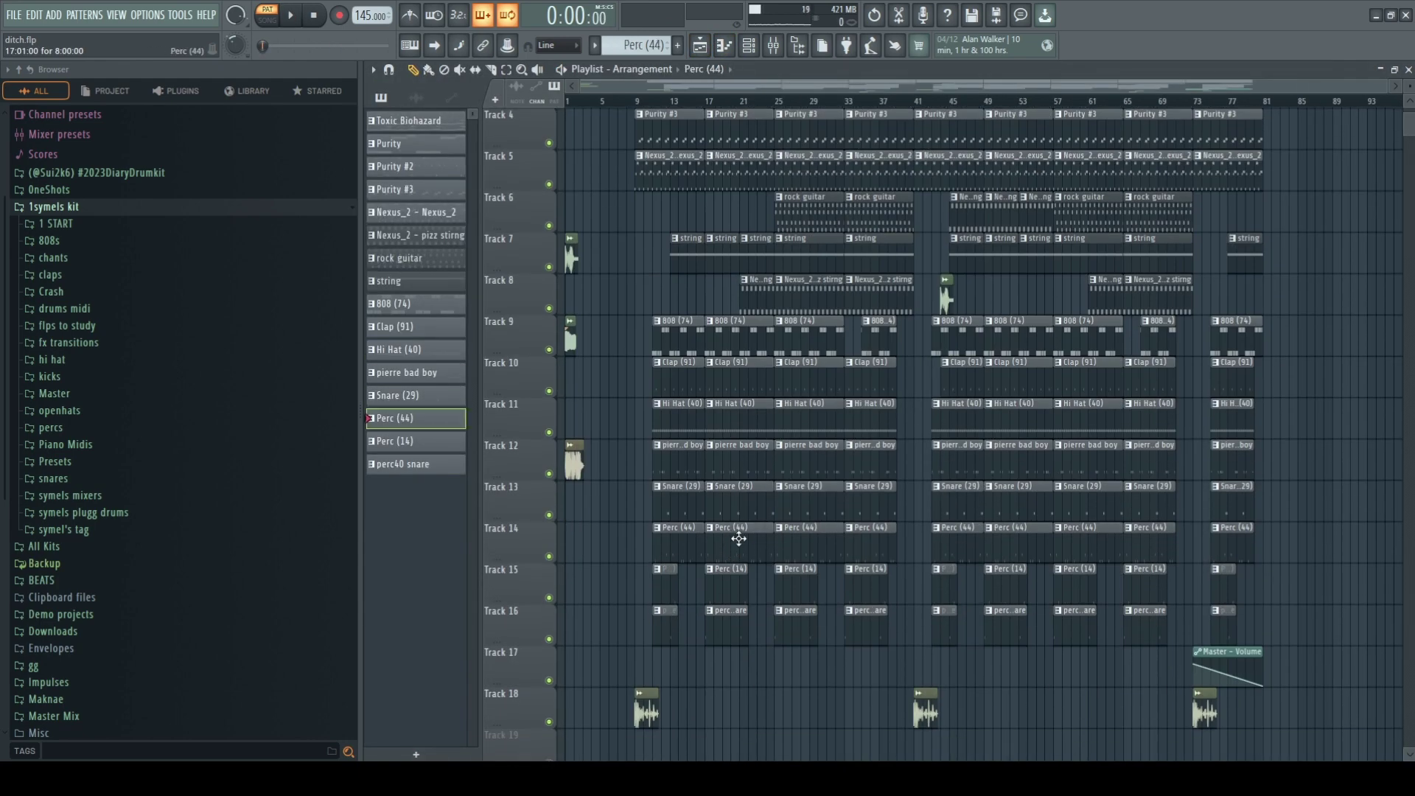
Step: Open and play the Perc (44) pattern from Track 14 and the Perc (14) pattern from Track 15
{"action": "double_click", "coordinate": [739, 539]}
{"action": "key", "text": "space"}
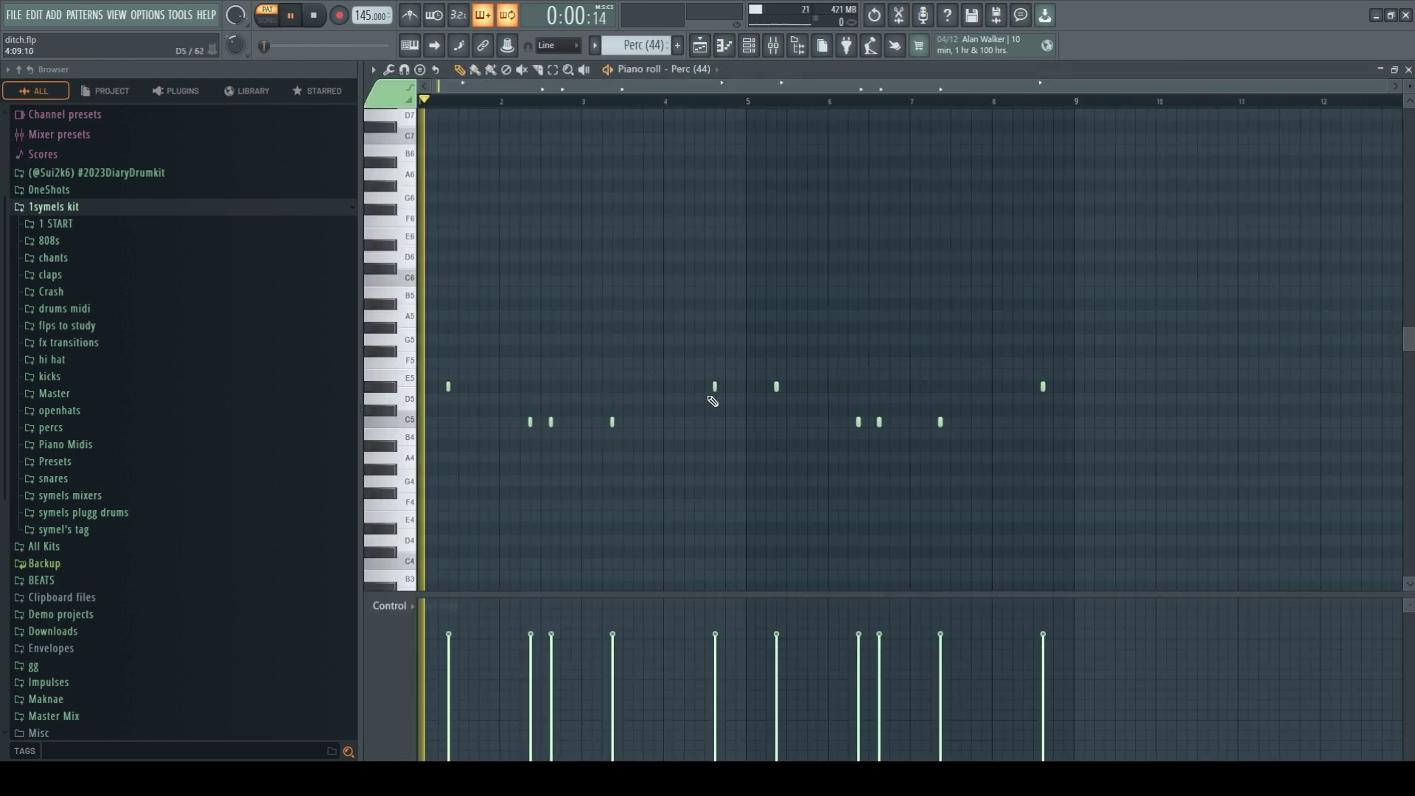
{"action": "left_click", "coordinate": [700, 47]}
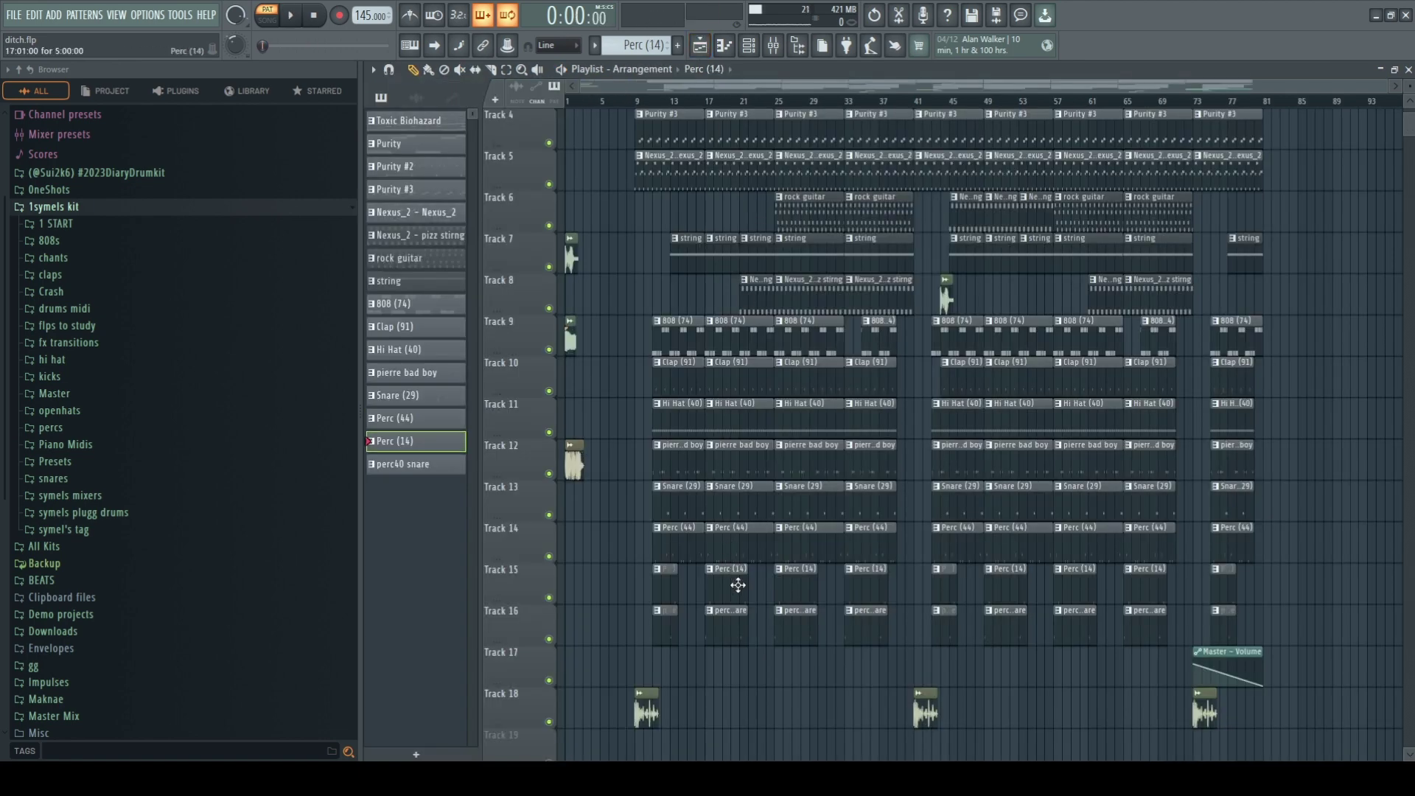
{"action": "double_click", "coordinate": [739, 585]}
{"action": "key", "text": "space"}
{"action": "key", "text": "F5"}
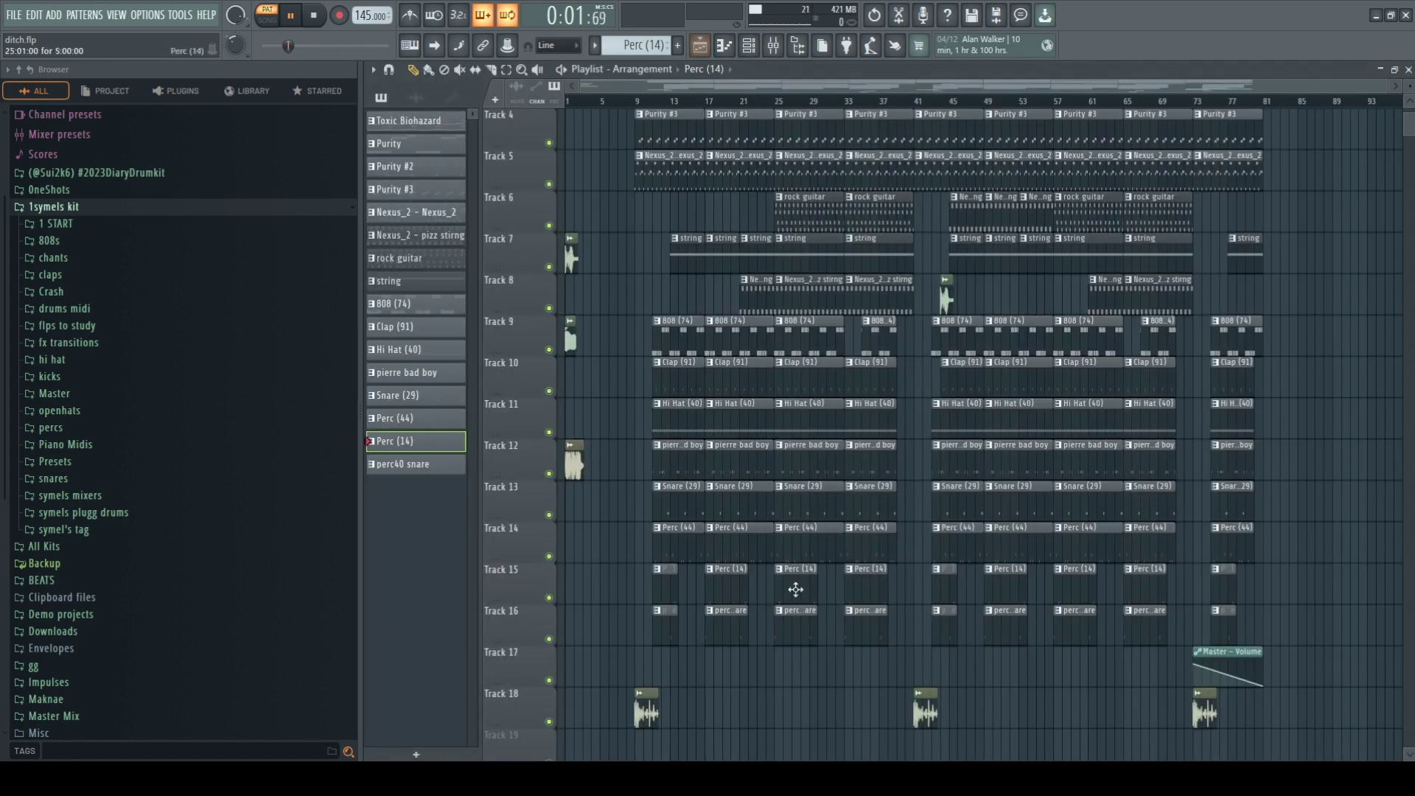
Step: Open the perc40 snare pattern from Track 16, play it briefly, and return to the playlist
{"action": "double_click", "coordinate": [735, 639]}
{"action": "key", "text": "space"}
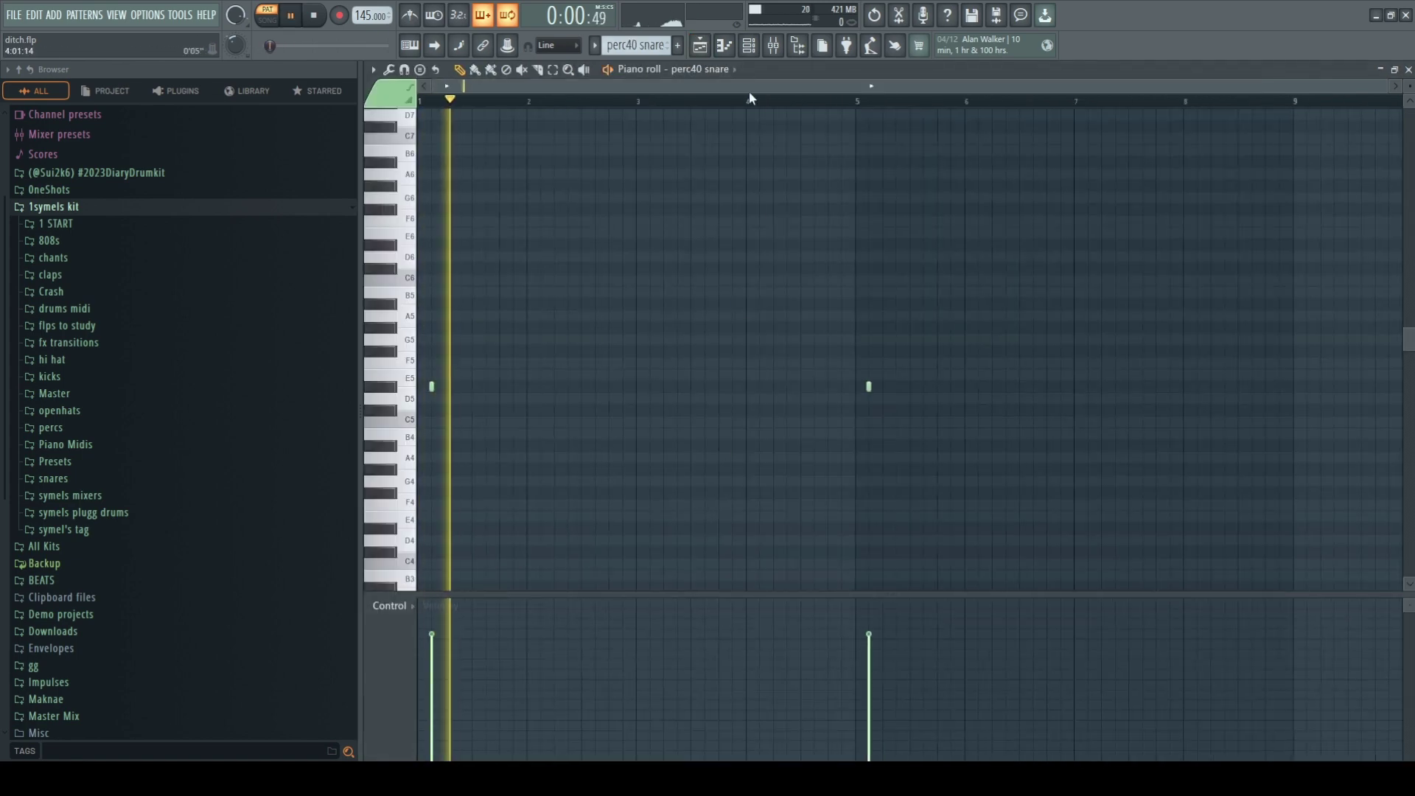
{"action": "key", "text": "space"}
{"action": "key", "text": "F5"}
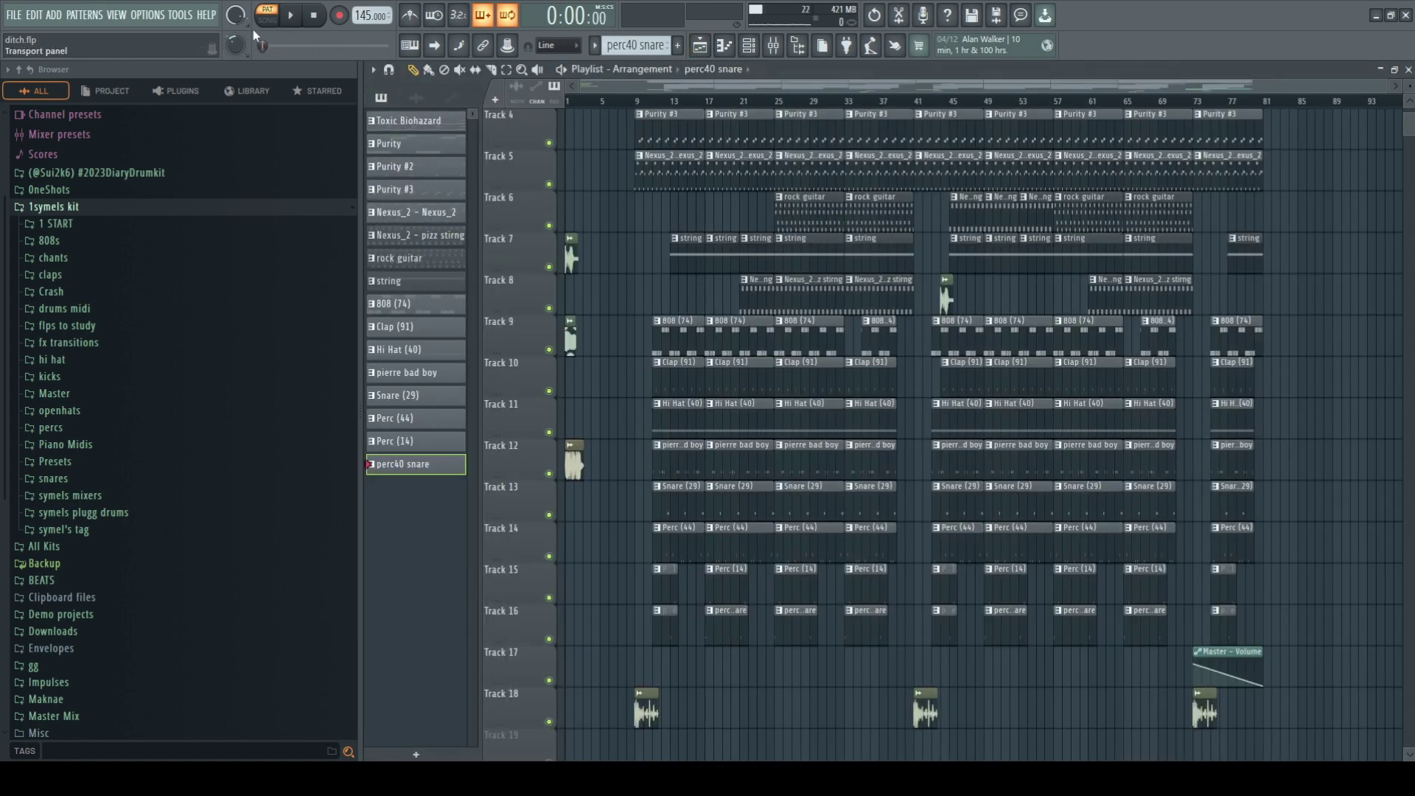
Step: Play the whole arrangement from the beginning in song mode
{"action": "key", "text": "space"}
{"action": "scroll", "coordinate": [803, 198], "scroll_direction": "up", "scroll_amount": 1}
{"action": "scroll", "coordinate": [999, 264], "scroll_direction": "up", "scroll_amount": 2}
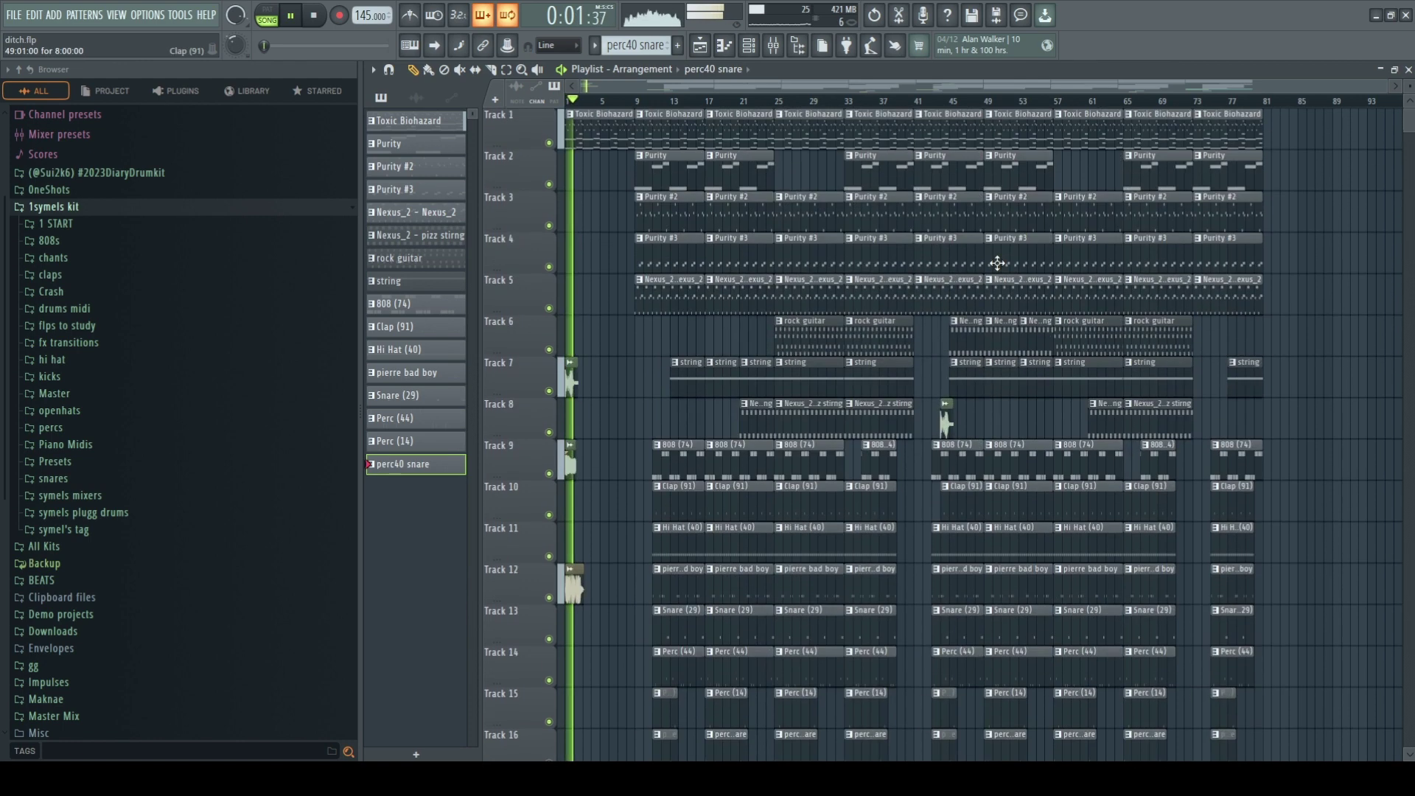